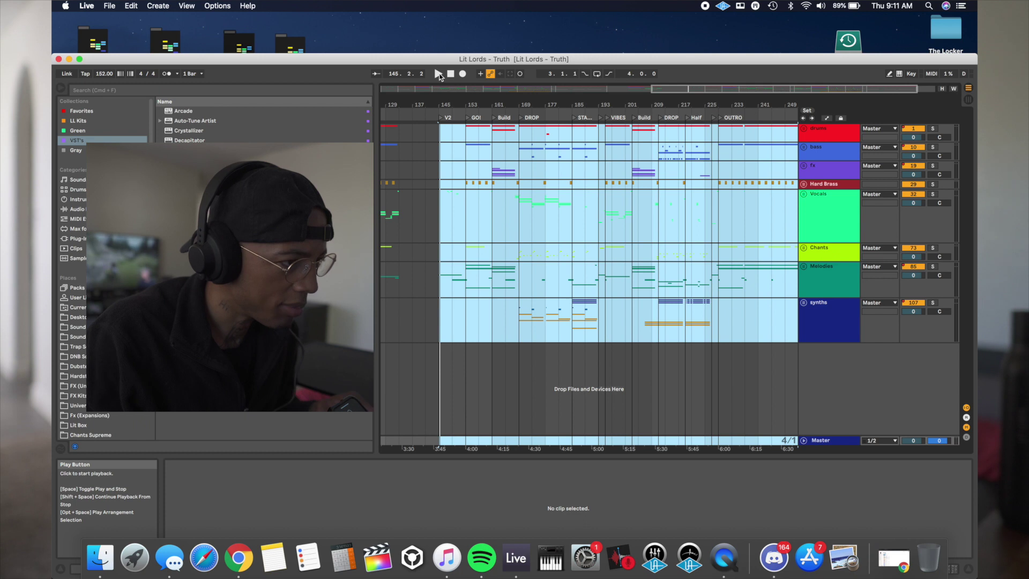
# Step: Play the arrangement from bar 165, in the Build section leading into the DROP, to hear the song's drop
pyautogui.click(519, 144)
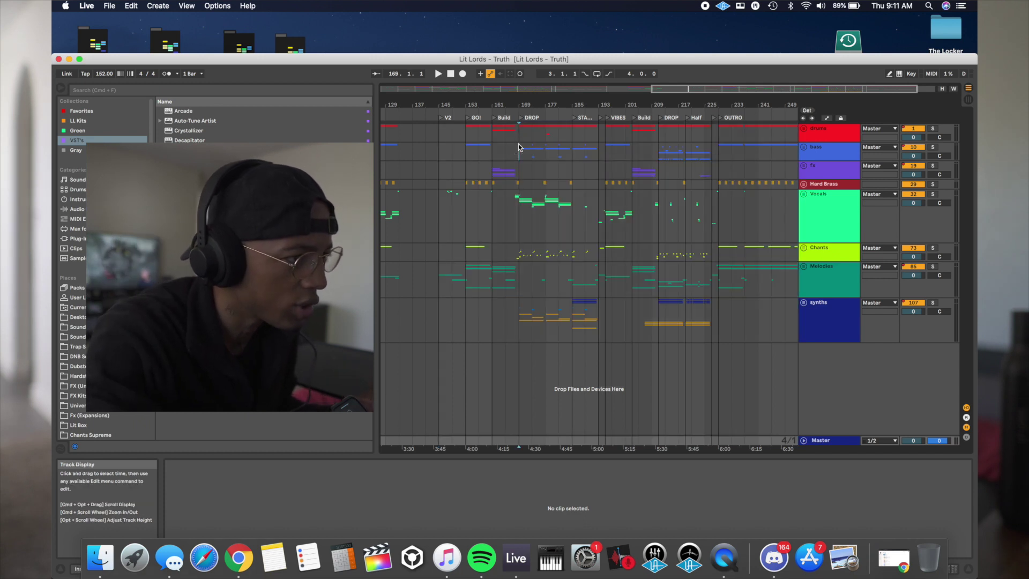
pyautogui.moveTo(507, 103); pyautogui.dragTo(506, 110)
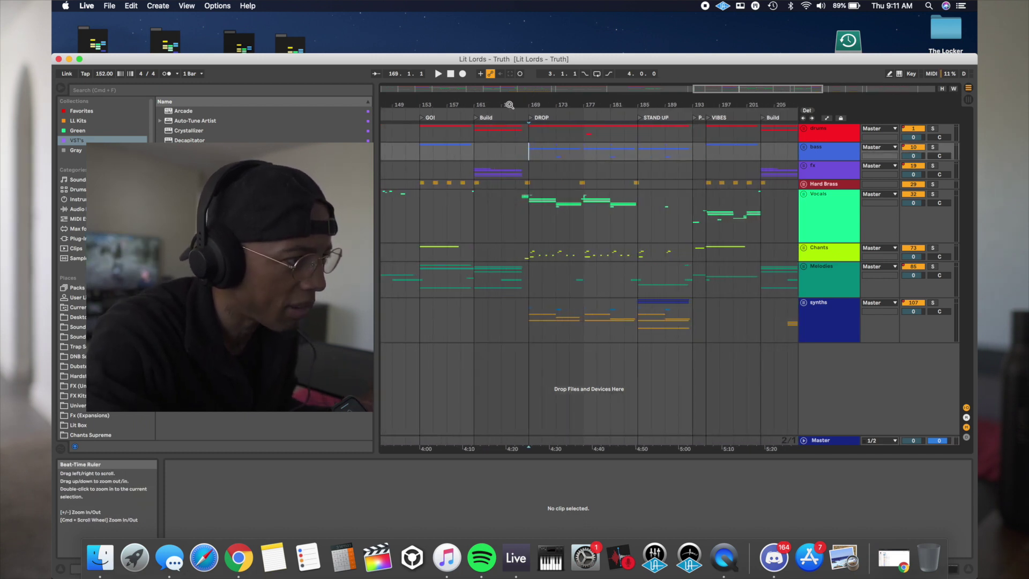
pyautogui.click(503, 135)
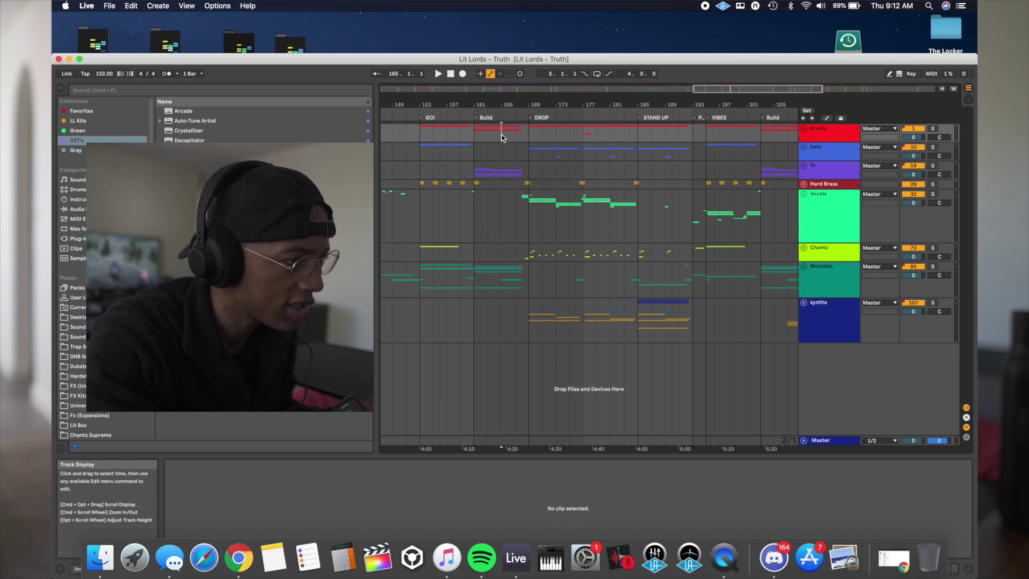
pyautogui.press('space')
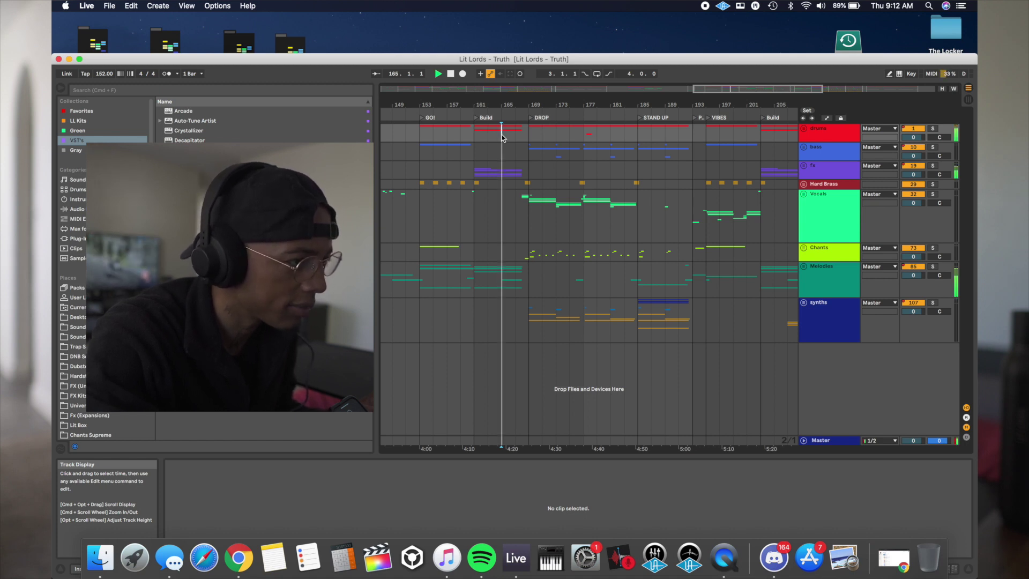
pyautogui.doubleClick(516, 59)
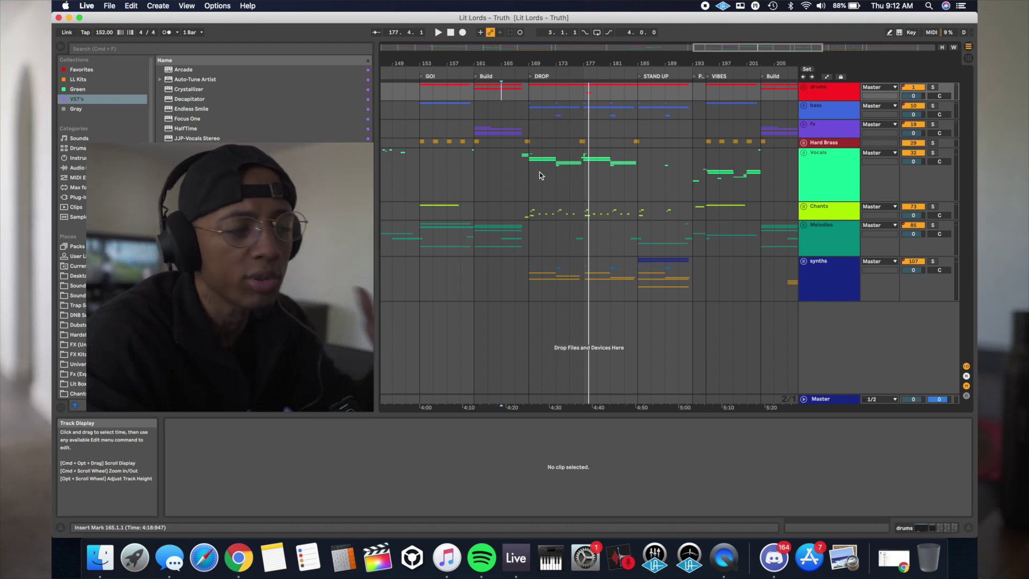
# Step: Unfold the synths group and select the start of the 119 Serum track's first clip at bar 169
pyautogui.hscroll(1, 540, 203)
pyautogui.click(527, 273)
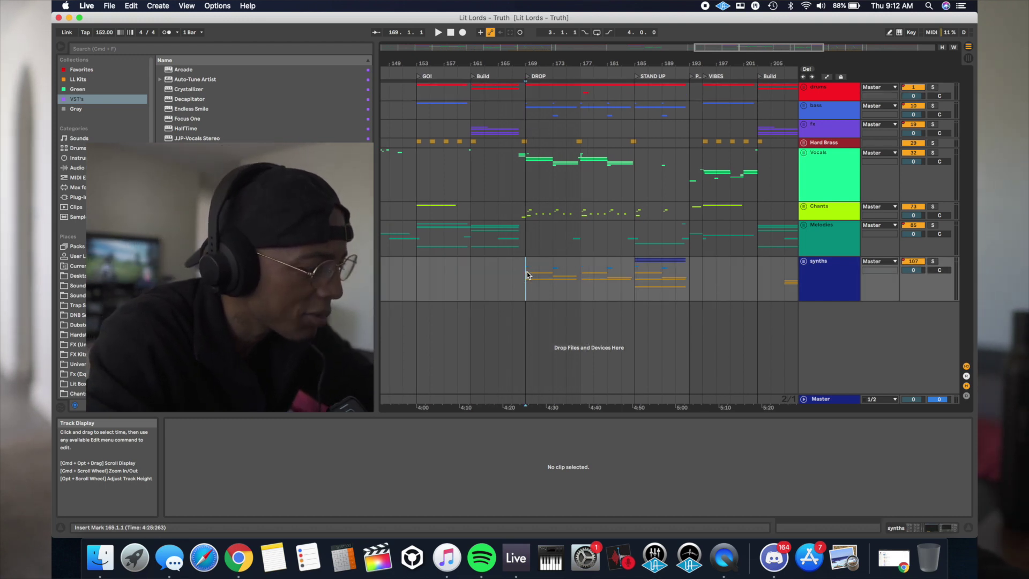
pyautogui.press('Right')
pyautogui.scroll(-10, 526, 274)
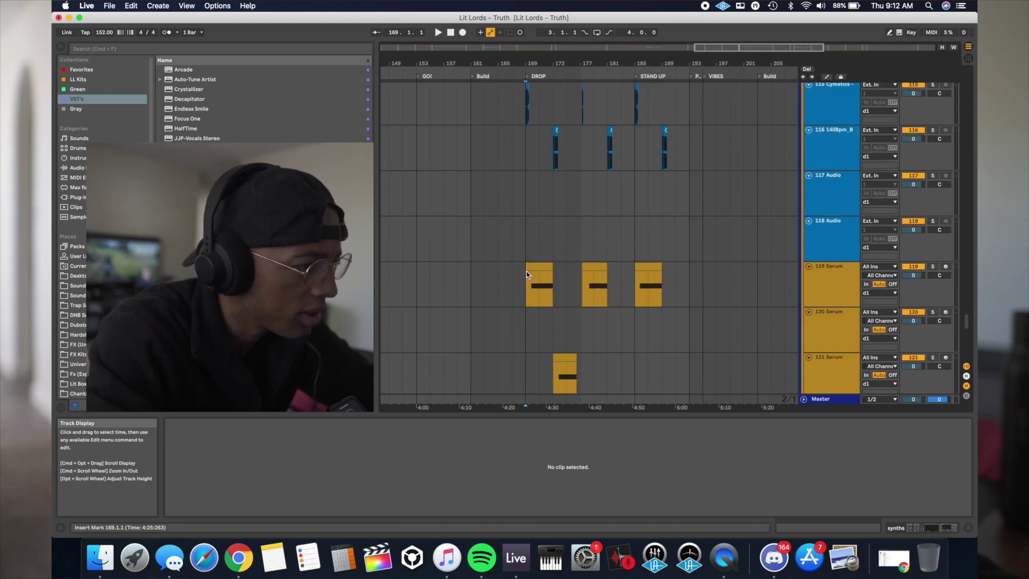
pyautogui.scroll(2, 526, 257)
pyautogui.click(529, 161)
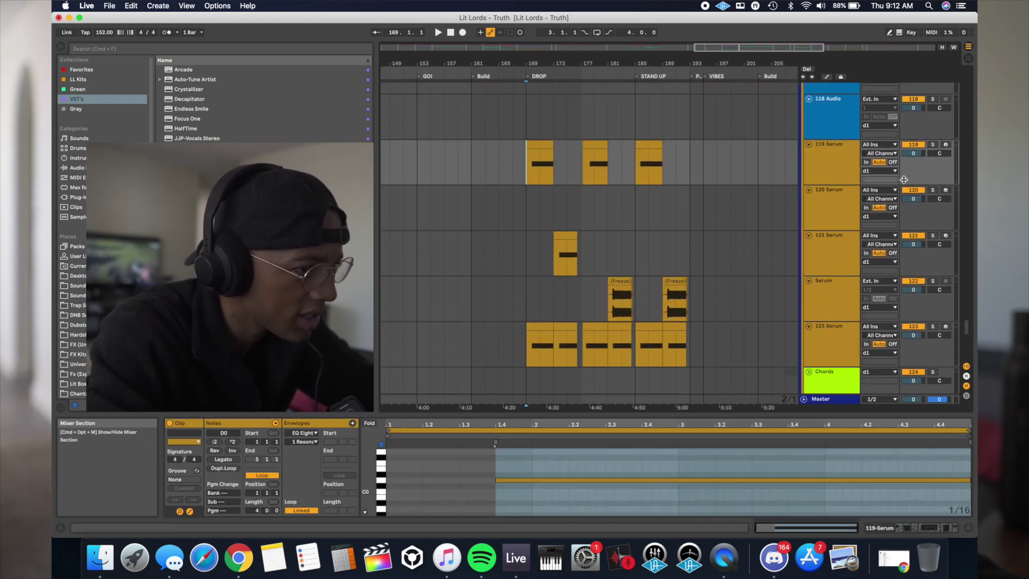
# Step: Solo the 119, 121 and 123 Serum tracks together and play the drop from bar 169
pyautogui.click(932, 145)
pyautogui.click(932, 236)
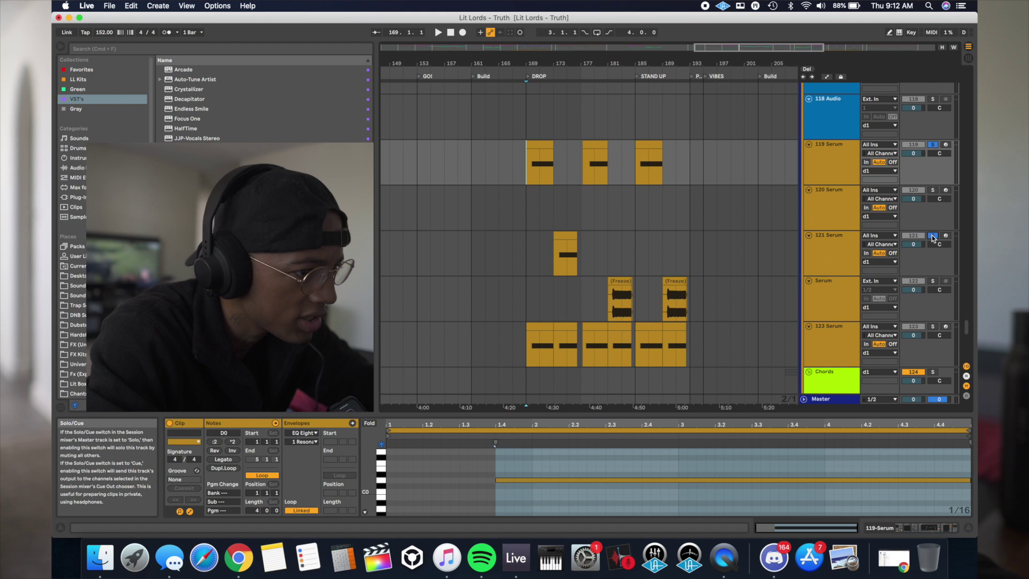
pyautogui.press('space')
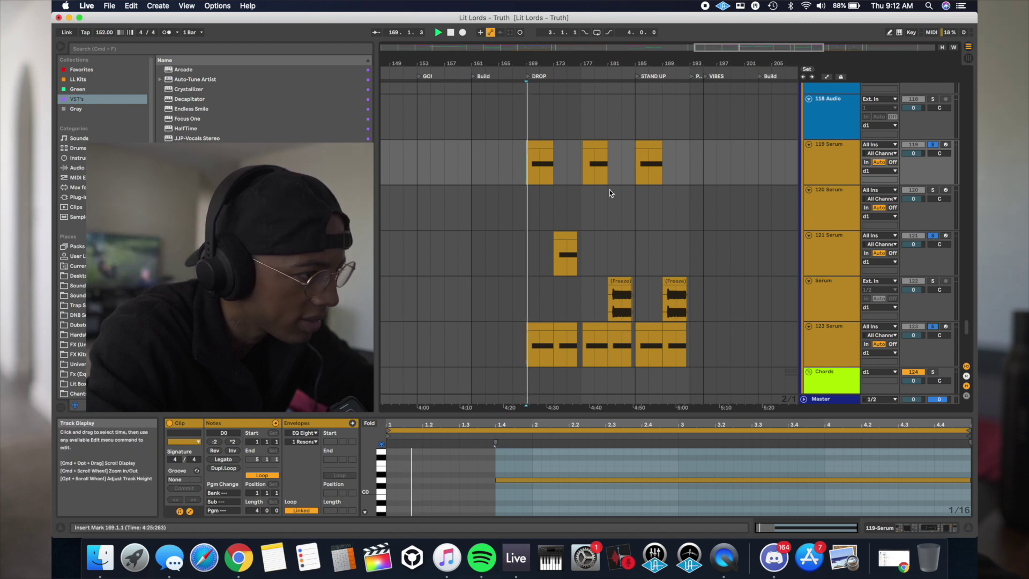
pyautogui.press('space')
pyautogui.press('space')
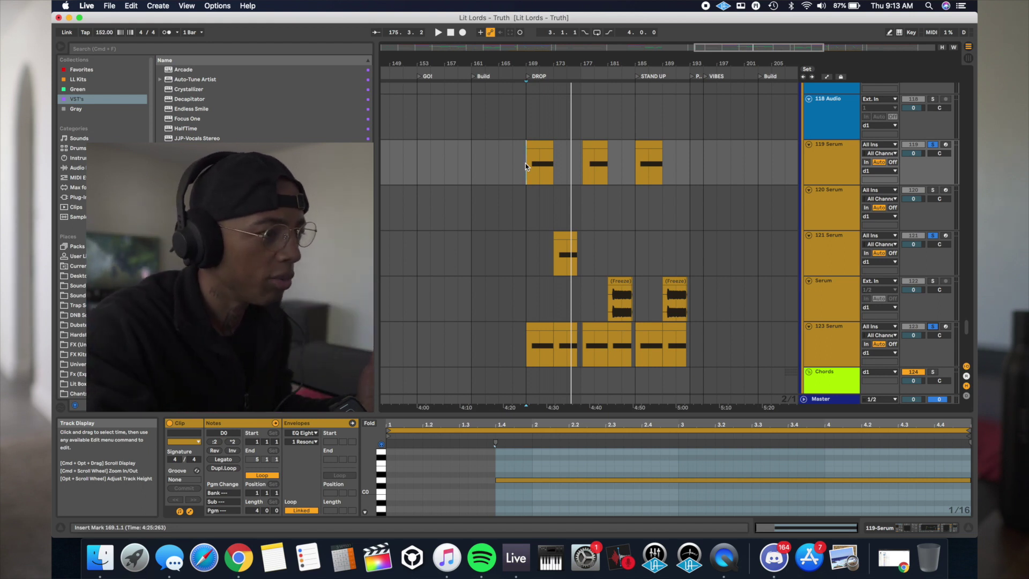
# Step: Listen to the 119 Serum and 123 Serum tracks from bar 169, soloing each one on its own
pyautogui.click(933, 145)
pyautogui.press('space')
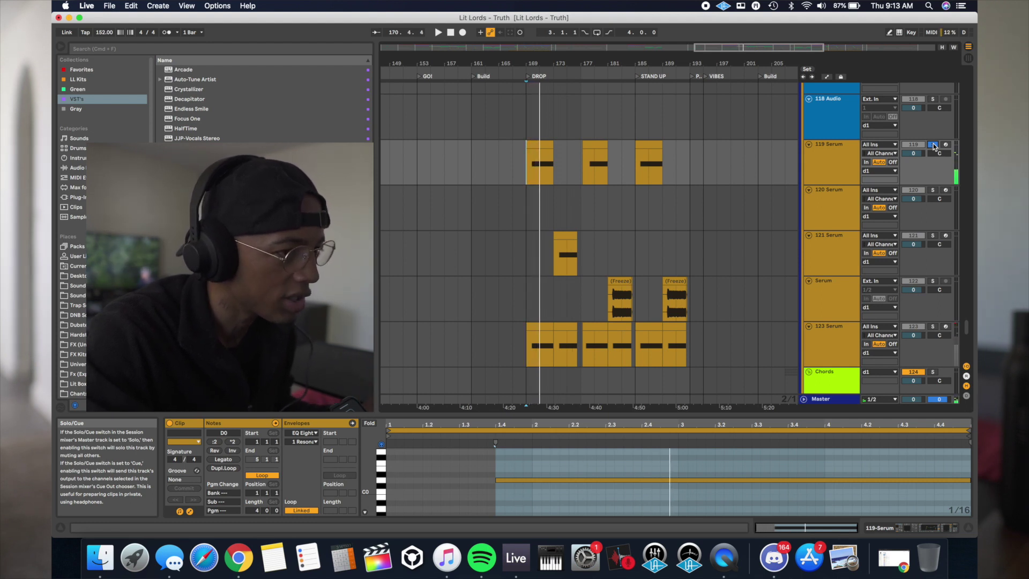
pyautogui.click(933, 326)
pyautogui.press('space')
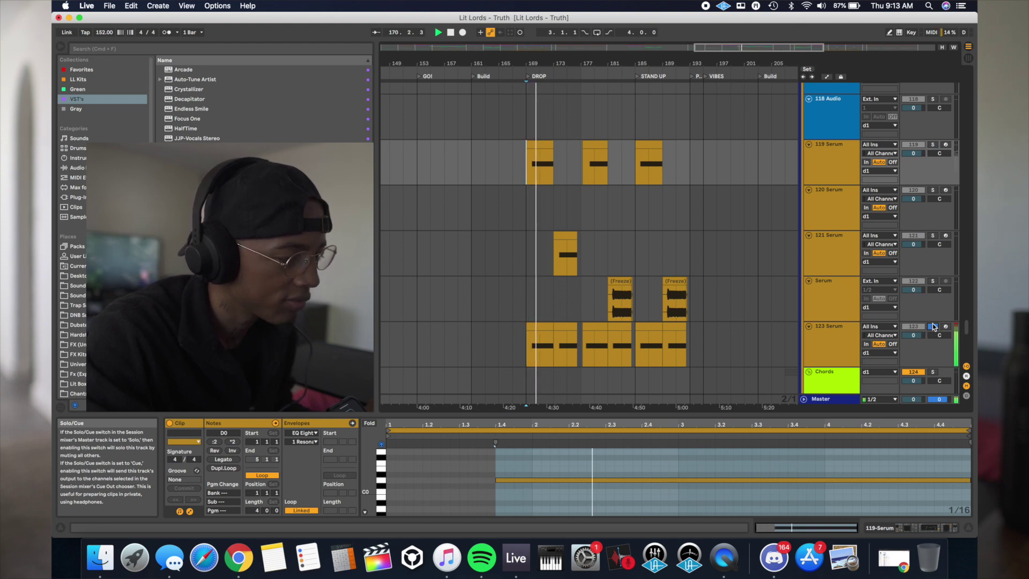
pyautogui.press('space')
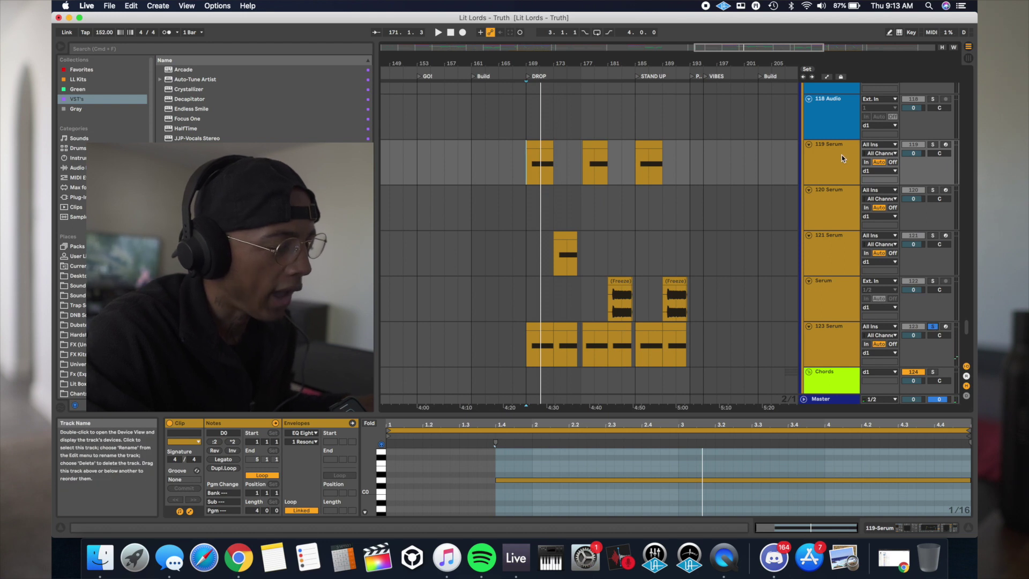
pyautogui.press('space')
pyautogui.press('space')
# Step: Solo and arm the 119 Serum track, and audition notes with the computer MIDI keyboard in octave C0 to D1
pyautogui.click(933, 144)
pyautogui.click(947, 144)
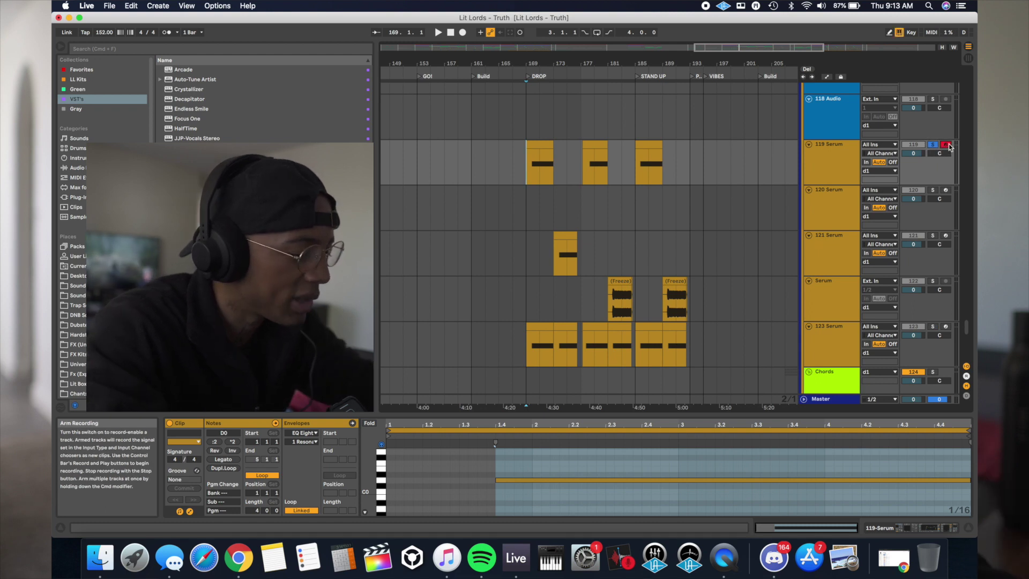
pyautogui.press('m')
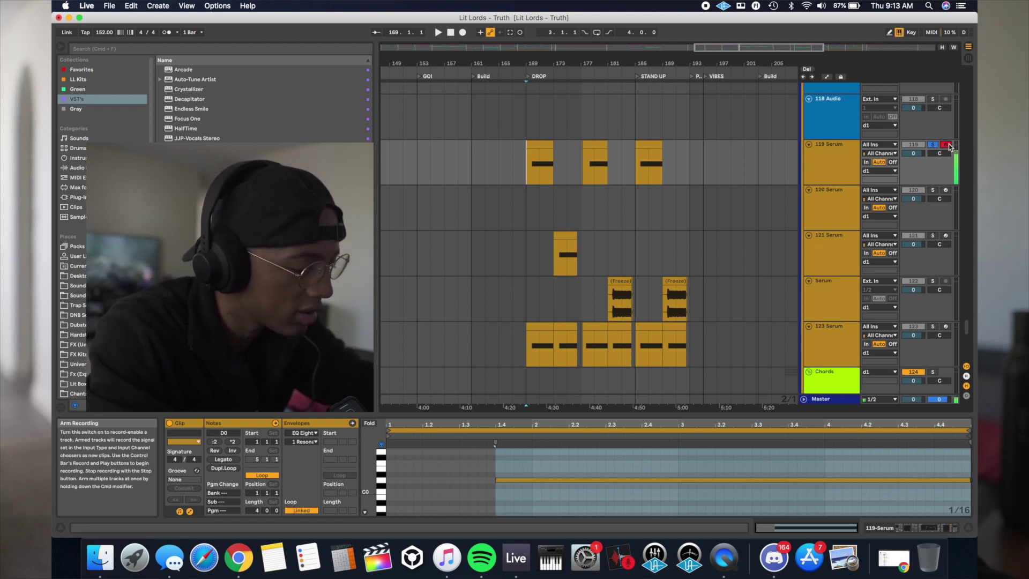
pyautogui.press('z')
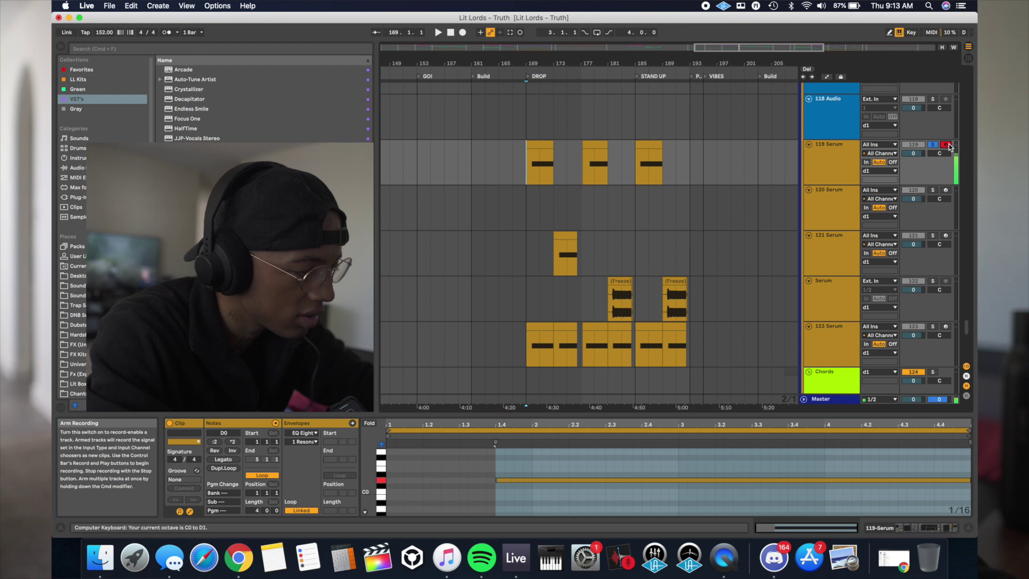
pyautogui.press('f')
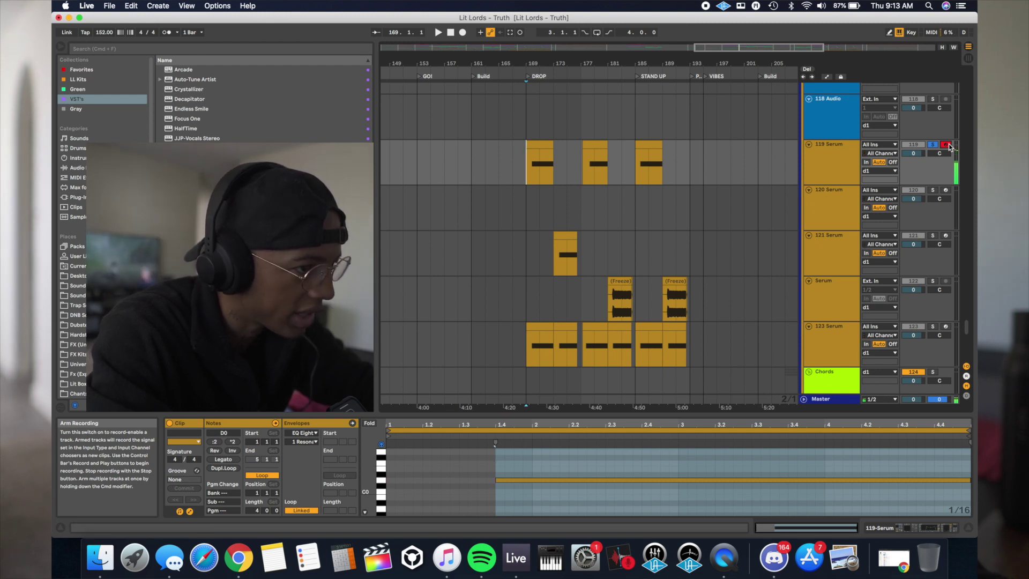
# Step: Open the Serum instrument on the 119 Serum track and compare its sound with the Cmb + filter off and on
pyautogui.click(842, 166)
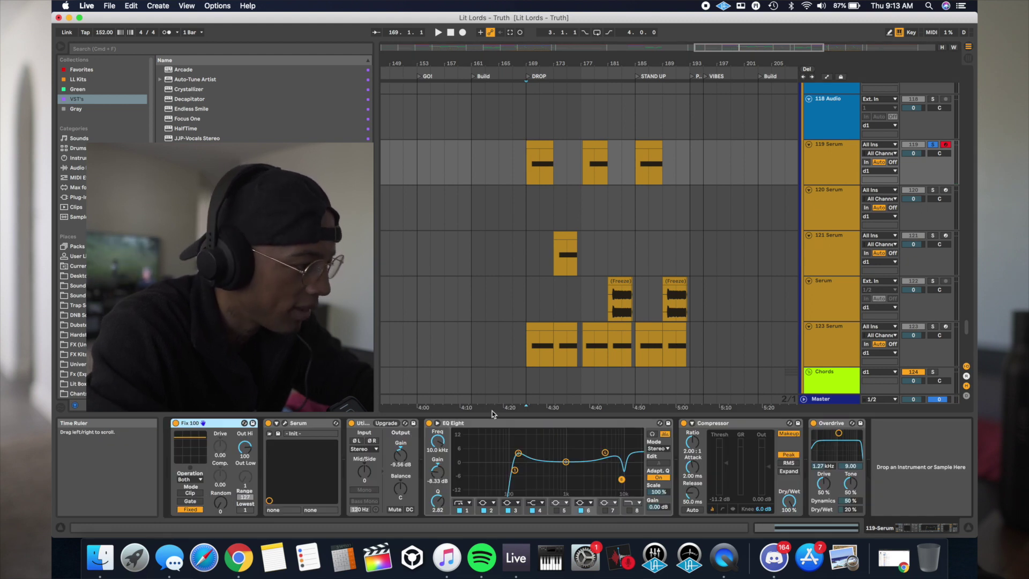
pyautogui.click(284, 424)
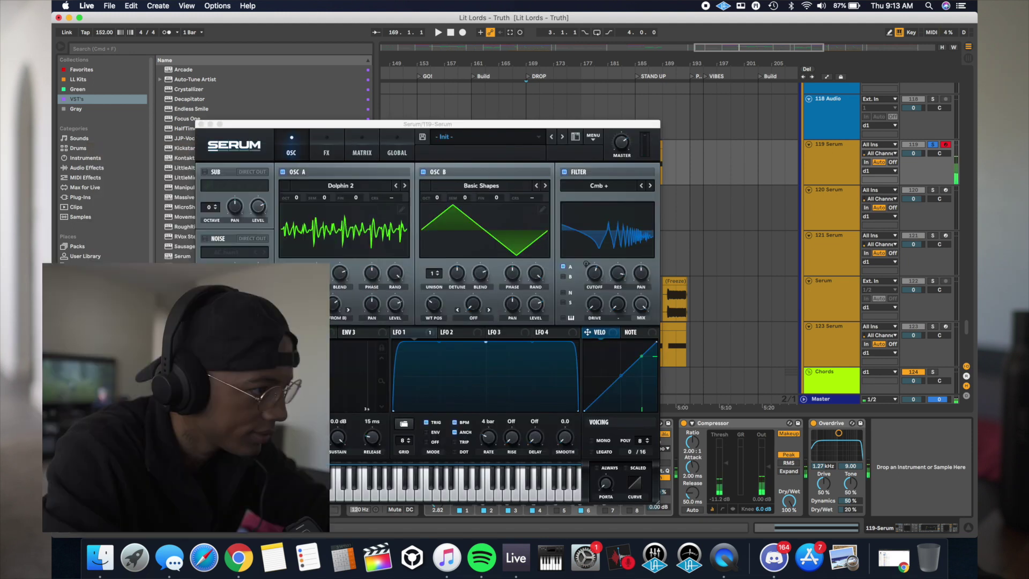
pyautogui.moveTo(376, 123); pyautogui.dragTo(394, 55)
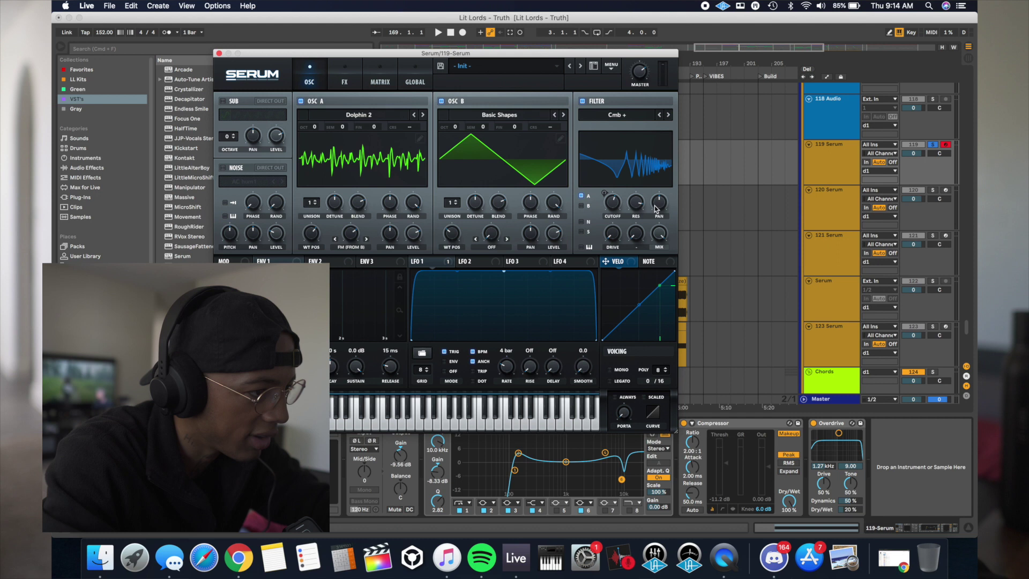
pyautogui.click(583, 102)
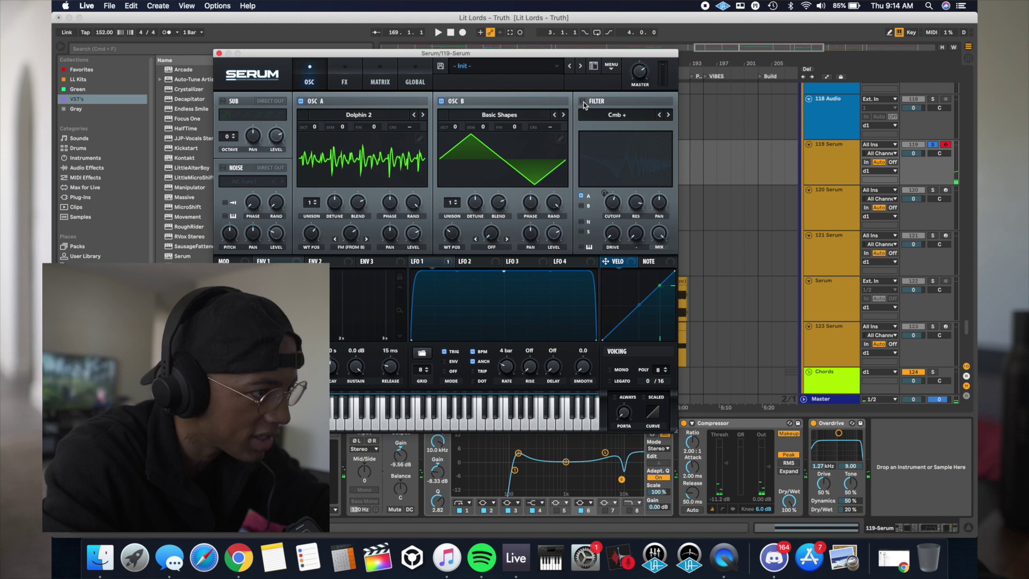
pyautogui.click(584, 101)
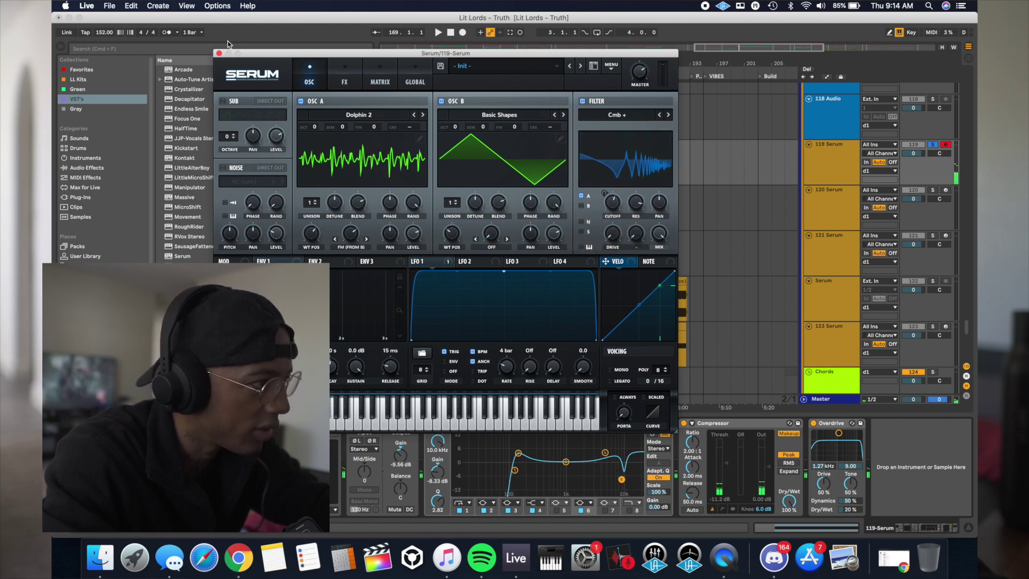
pyautogui.click(219, 53)
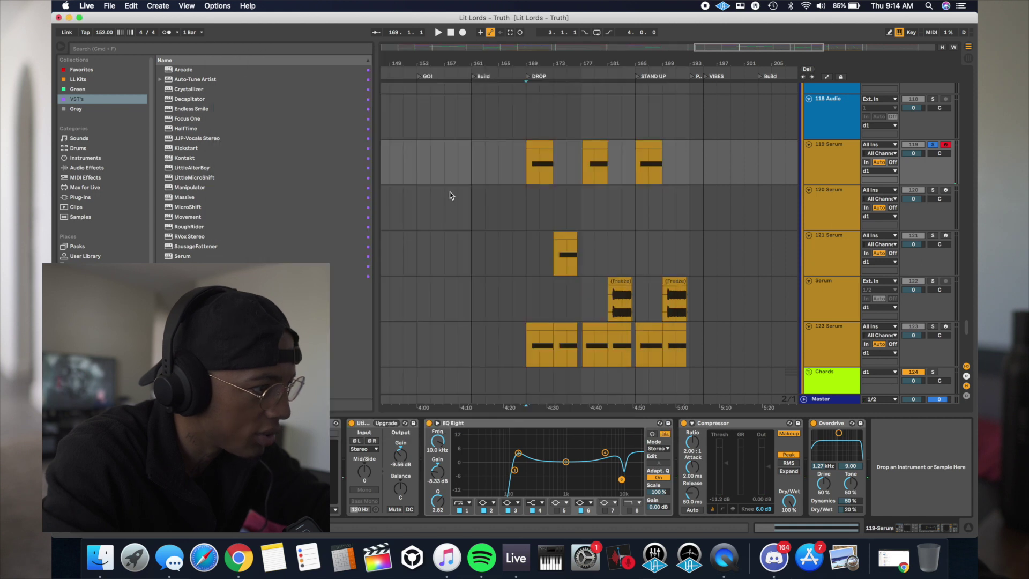
# Step: Solo the new 120 Serum track below 119 Serum and test the wavetable position of oscillator A's default wavetable
pyautogui.click(527, 166)
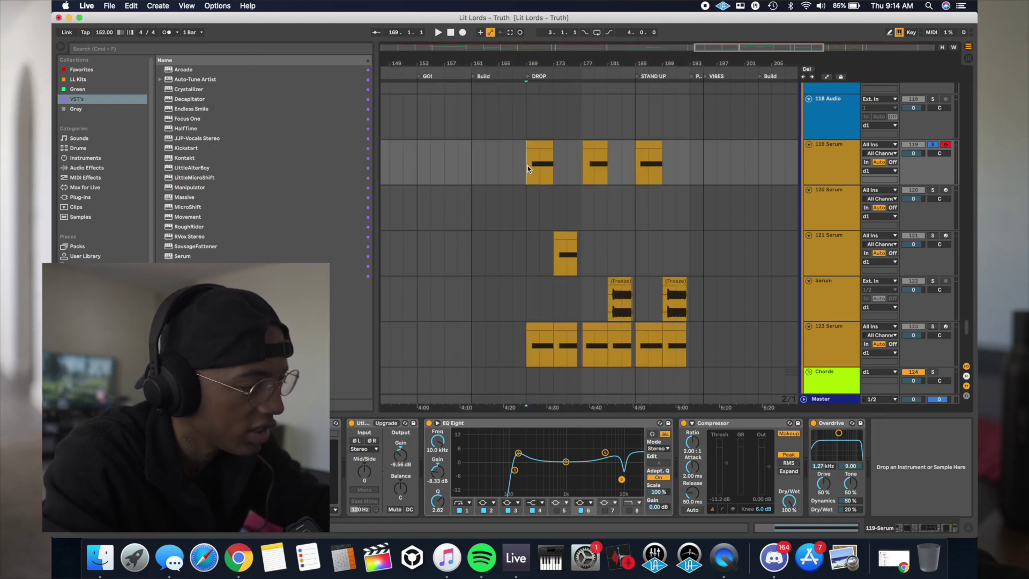
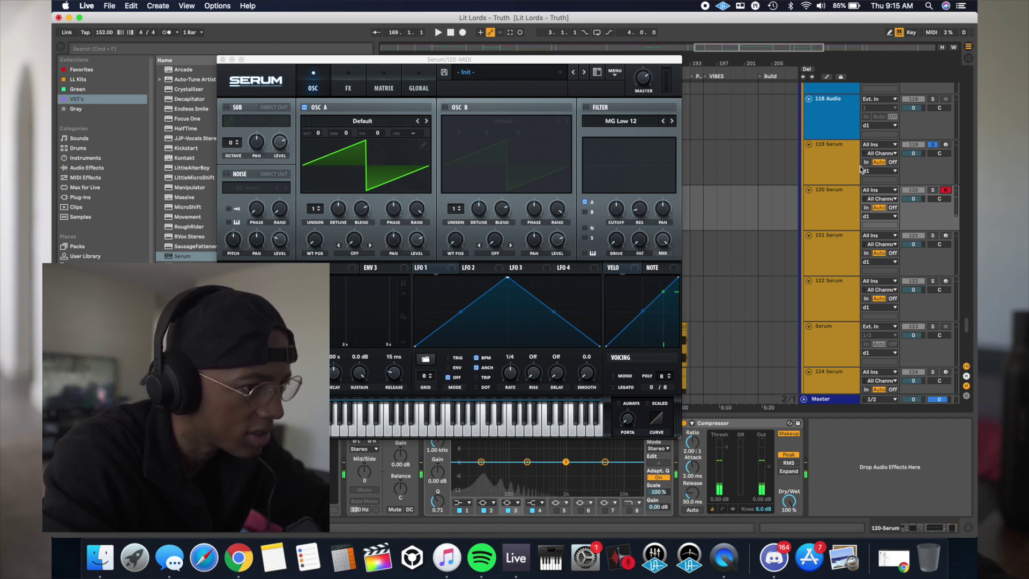
pyautogui.click(933, 191)
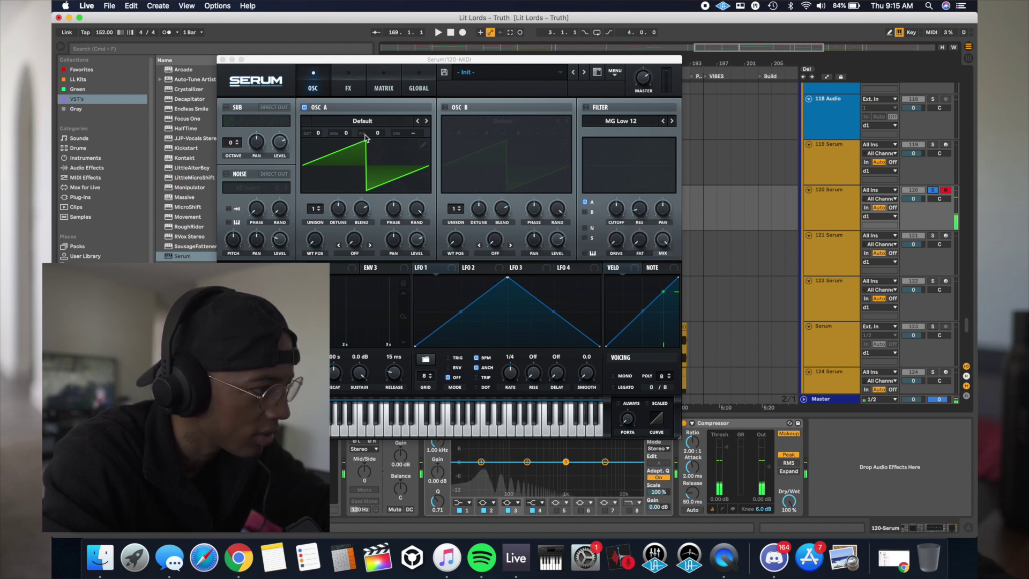
pyautogui.moveTo(316, 241); pyautogui.dragTo(310, 187)
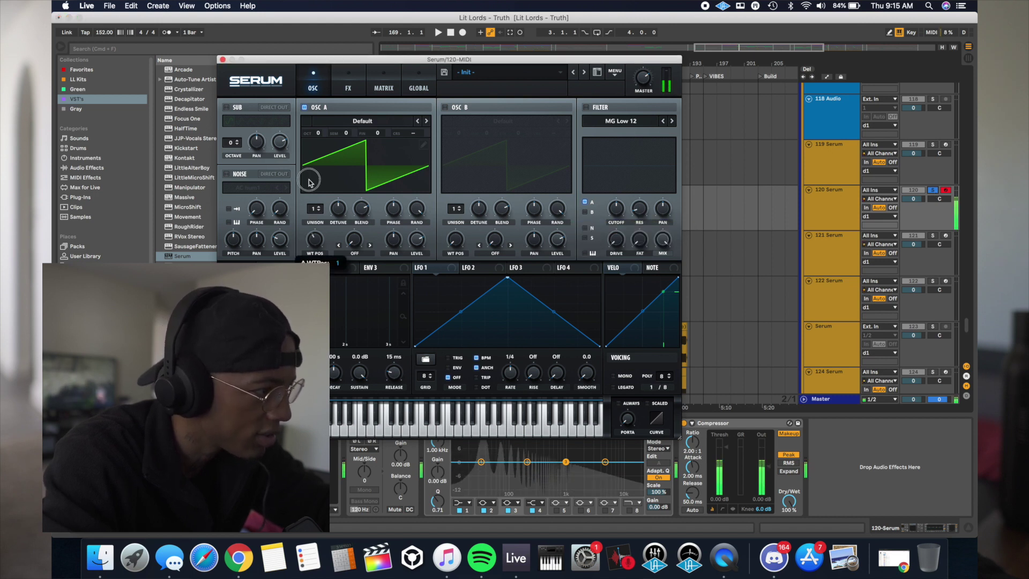
# Step: Load the Digital wavetable Kream into oscillator A and adjust its wavetable position
pyautogui.click(349, 121)
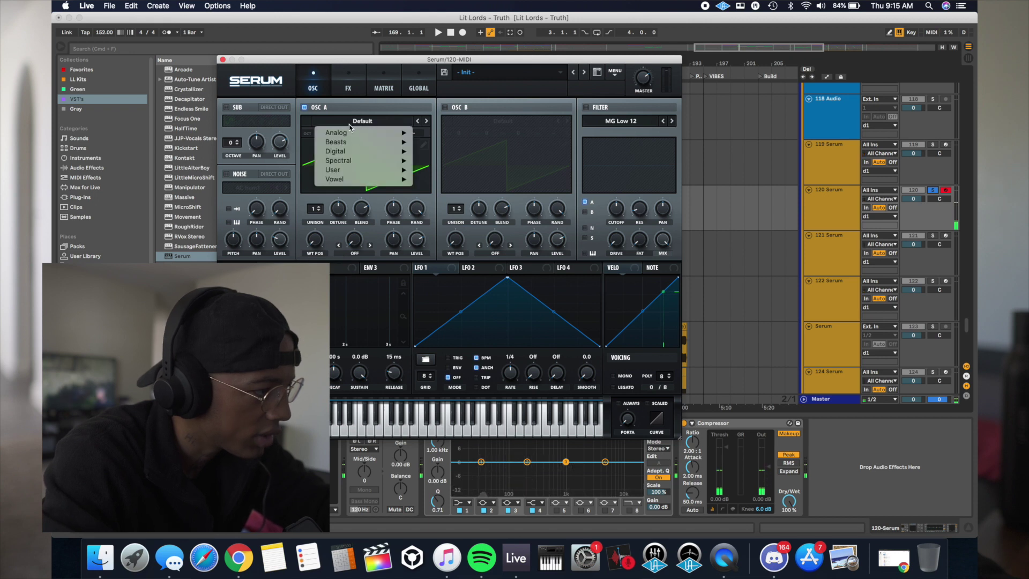
pyautogui.moveTo(351, 133)
pyautogui.moveTo(351, 153)
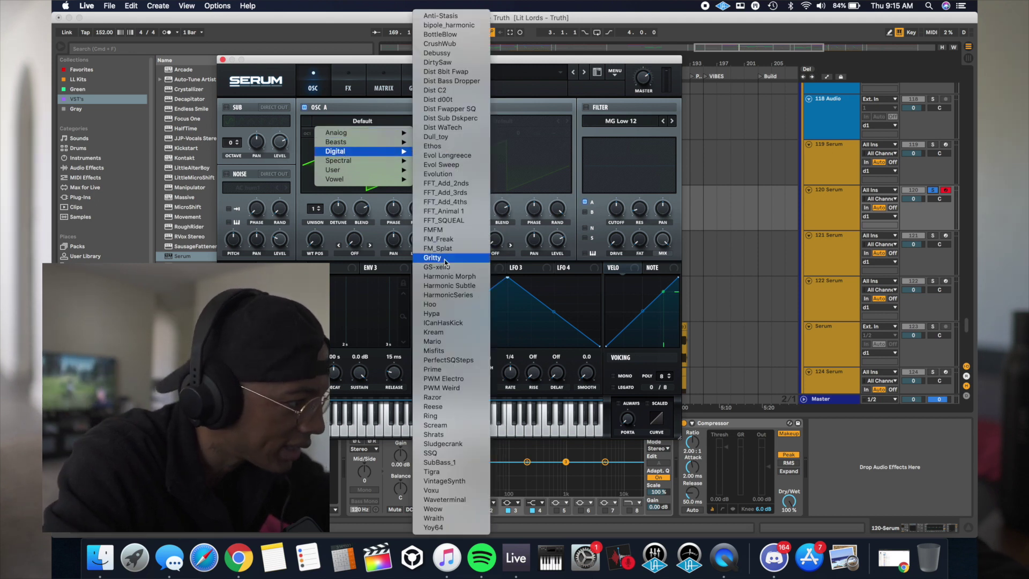
pyautogui.click(444, 333)
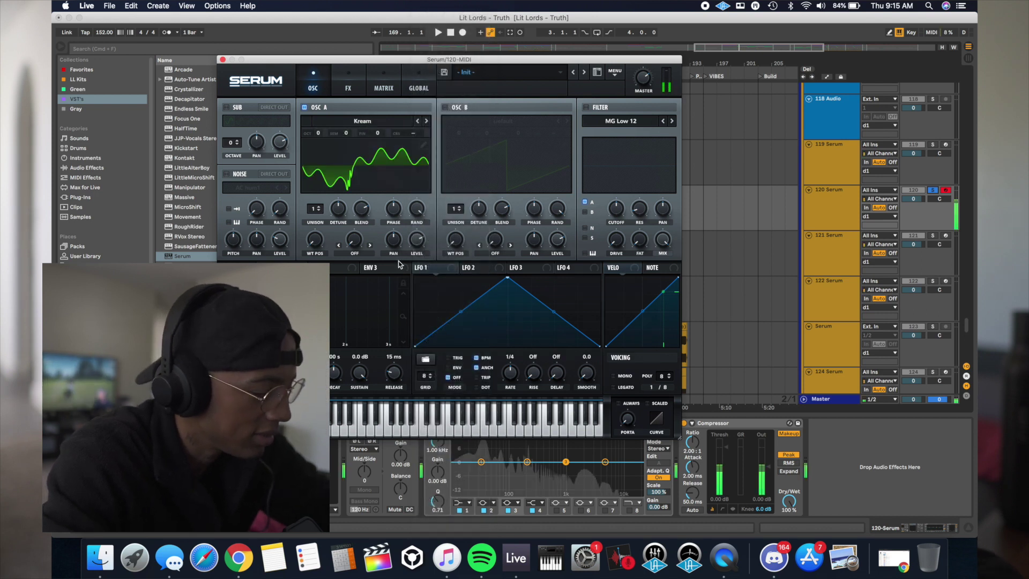
pyautogui.moveTo(314, 239); pyautogui.dragTo(311, 212)
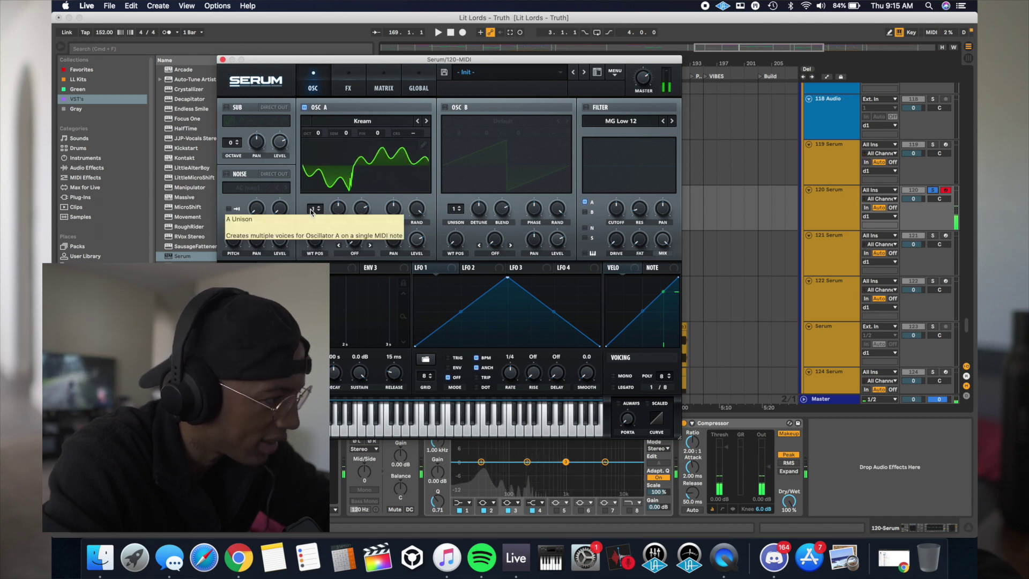
# Step: Enable oscillator B, load the Analog wavetable Basic Shapes, and set its wavetable position to 2
pyautogui.click(445, 108)
pyautogui.click(466, 118)
pyautogui.moveTo(485, 133)
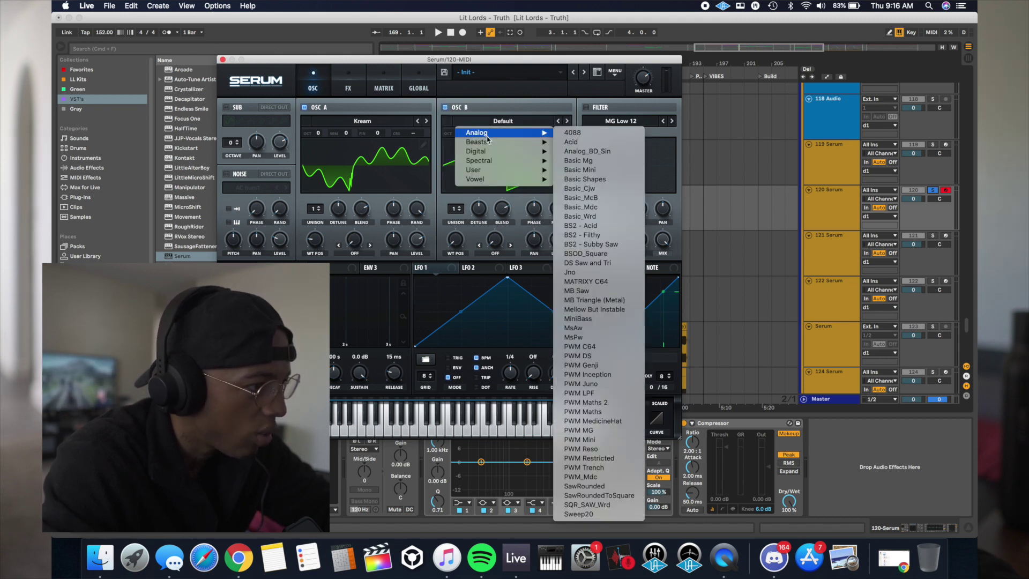
pyautogui.click(589, 180)
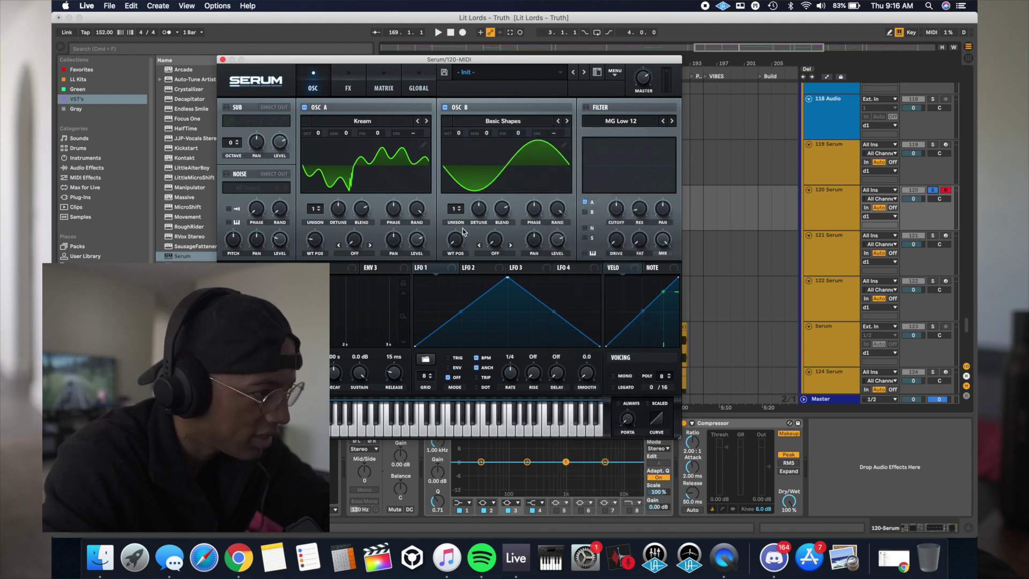
pyautogui.moveTo(458, 240)
pyautogui.moveTo(456, 231); pyautogui.dragTo(456, 219)
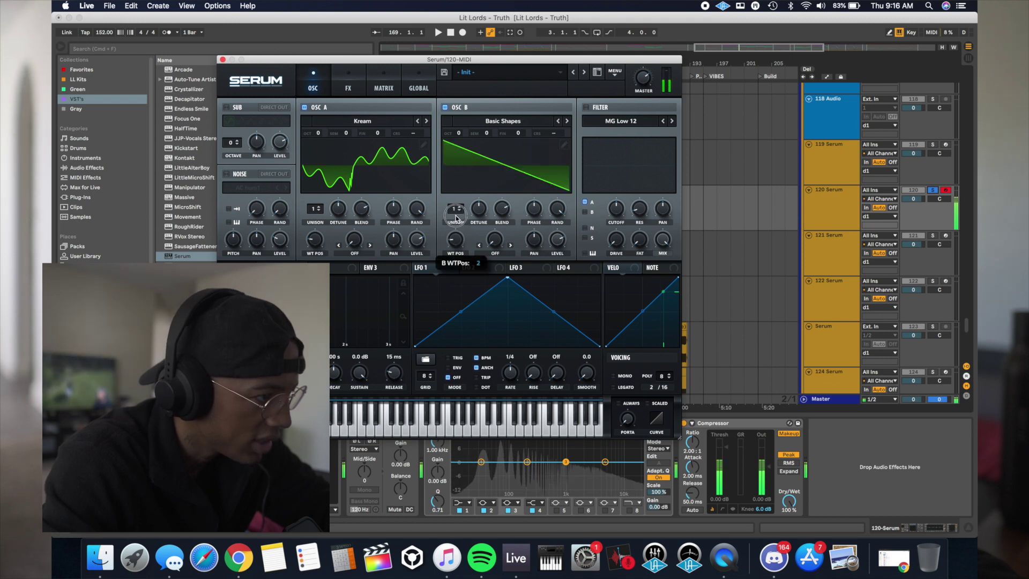
# Step: Try the Bend + and Bend - warp modes on oscillator A at different warp amounts
pyautogui.moveTo(453, 207)
pyautogui.mouseDown()
pyautogui.moveTo(470, 132)
pyautogui.moveTo(455, 210)
pyautogui.mouseUp()
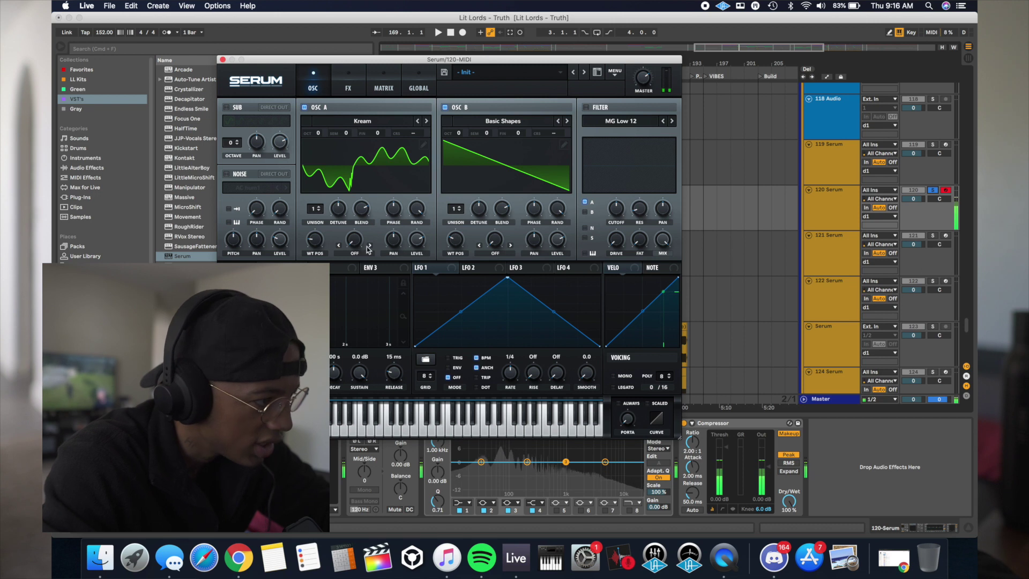
pyautogui.click(355, 257)
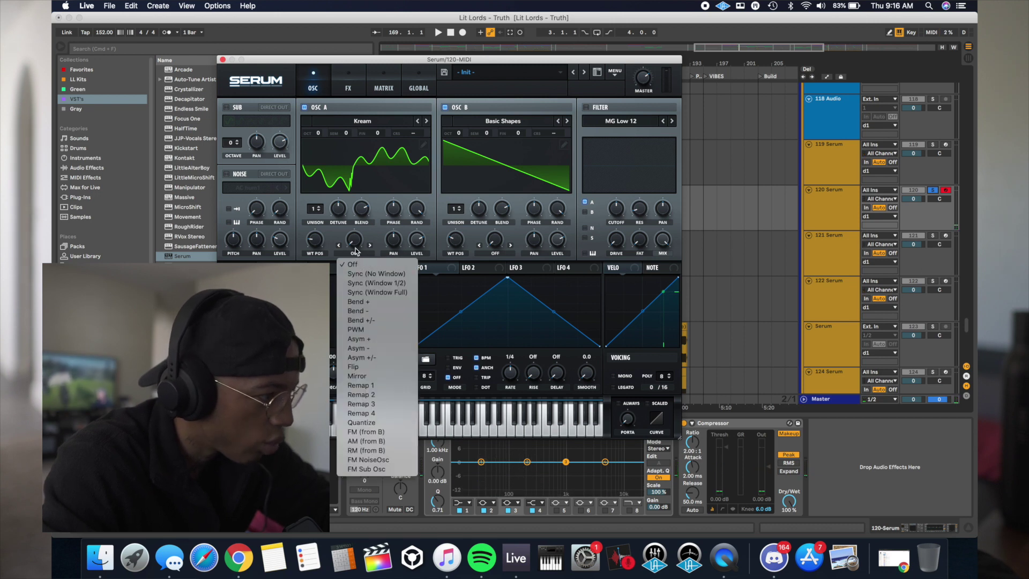
pyautogui.click(355, 246)
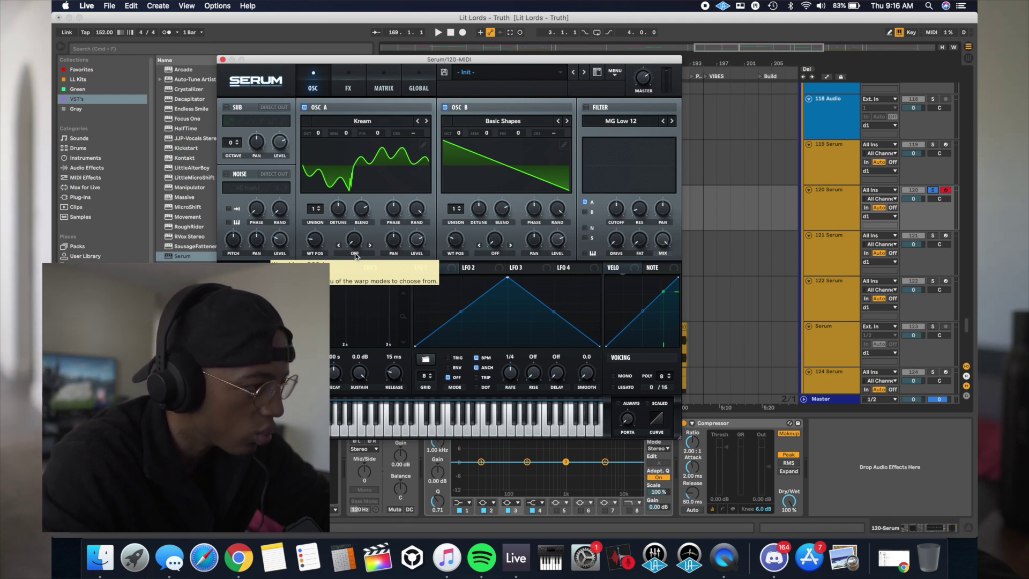
pyautogui.click(355, 254)
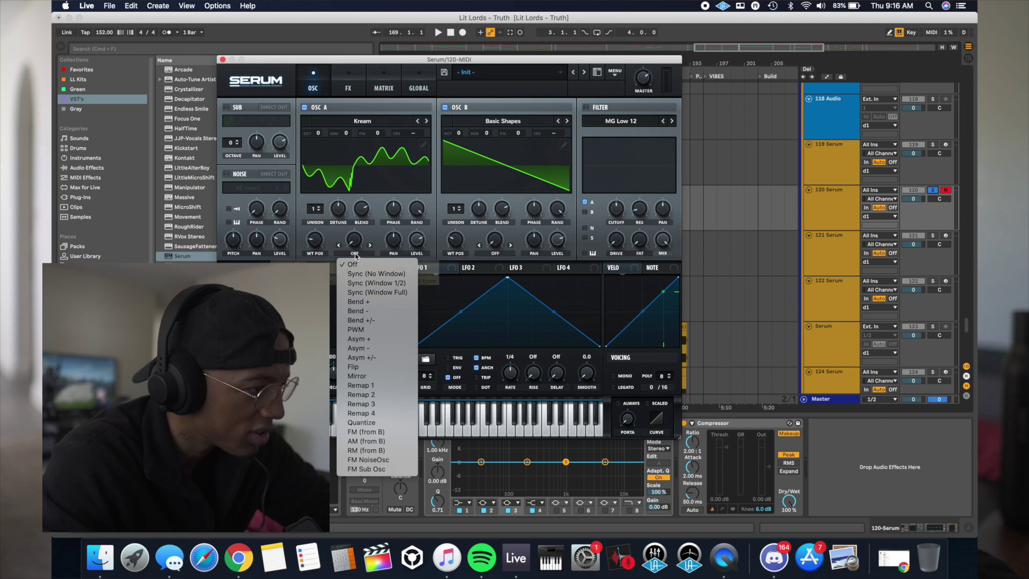
pyautogui.click(364, 304)
pyautogui.moveTo(353, 239); pyautogui.dragTo(338, 255)
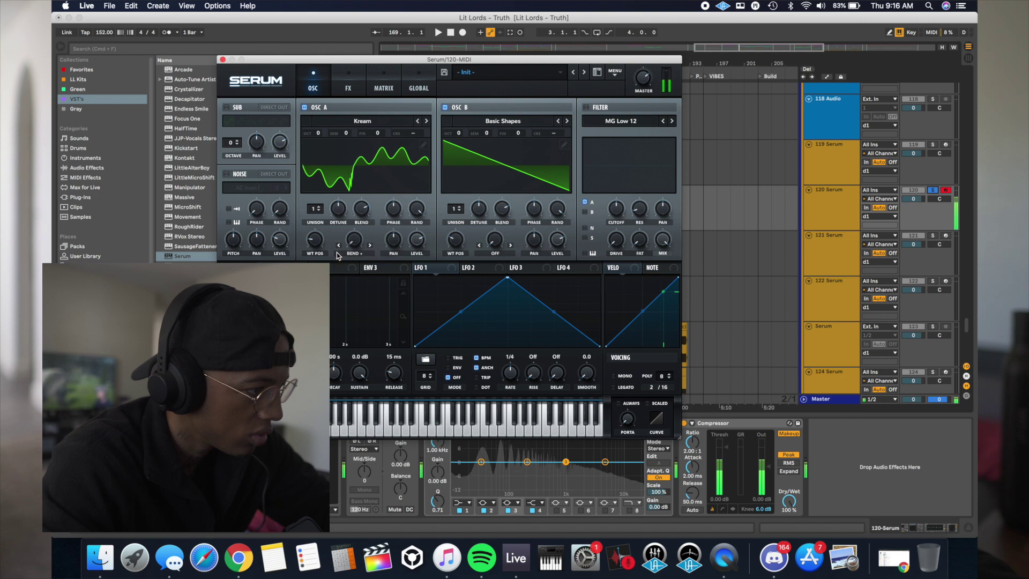
pyautogui.click(354, 254)
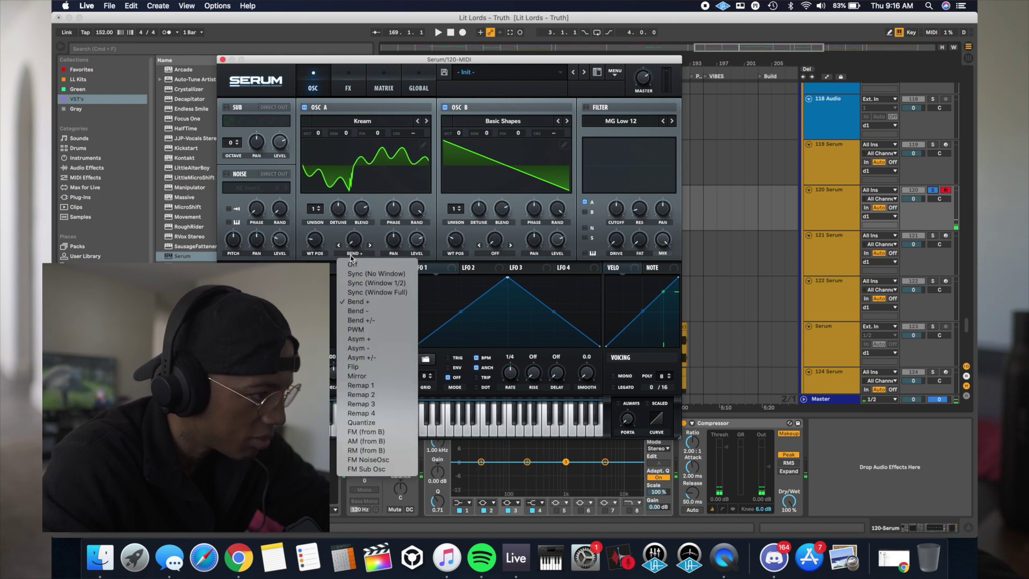
pyautogui.click(356, 311)
pyautogui.moveTo(354, 240); pyautogui.dragTo(345, 185)
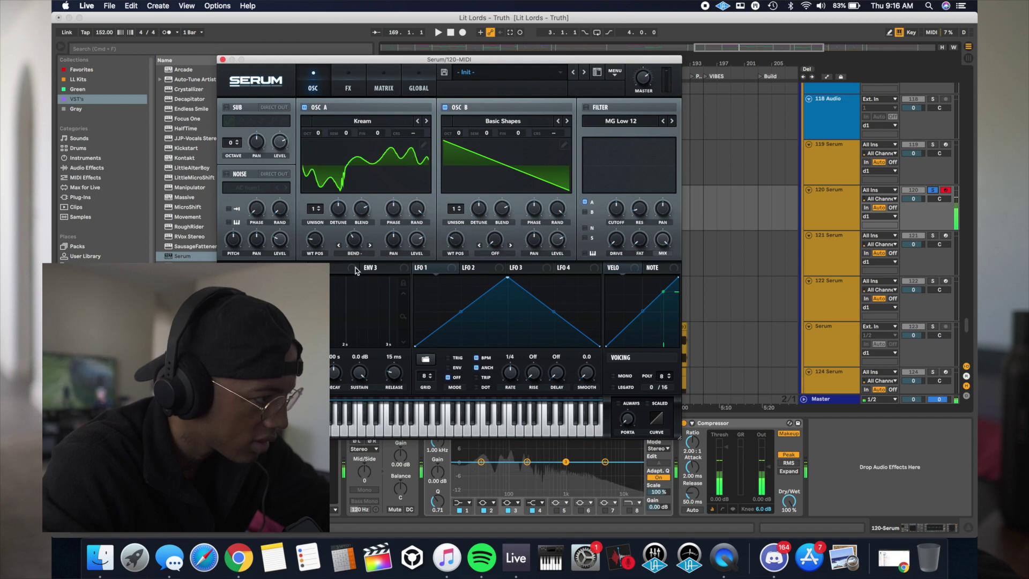
# Step: Set oscillator A's warp mode to FM (from B) and test the warp amount against oscillator B's wavetable position
pyautogui.click(354, 253)
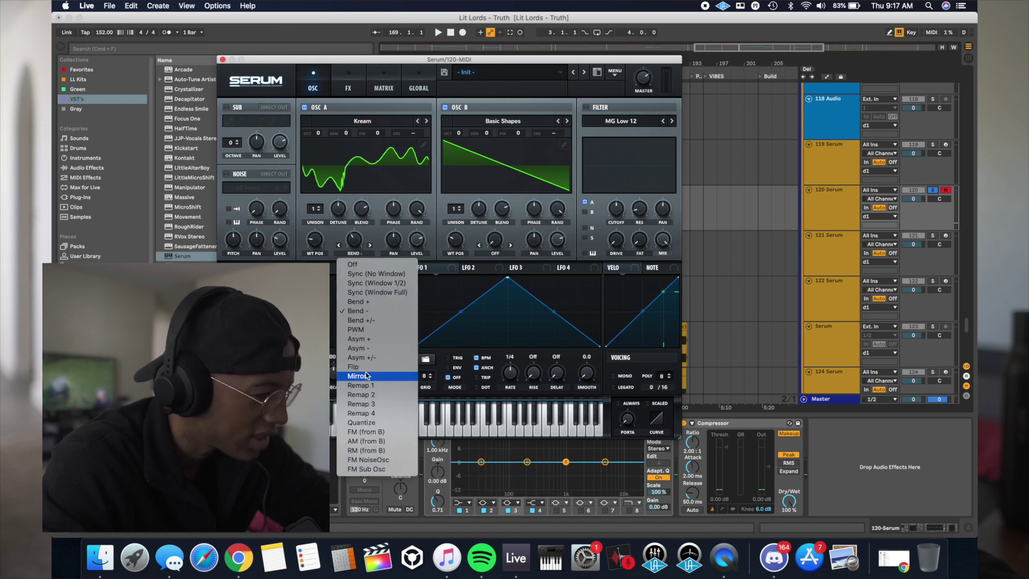
pyautogui.click(368, 432)
pyautogui.moveTo(354, 245); pyautogui.dragTo(346, 306)
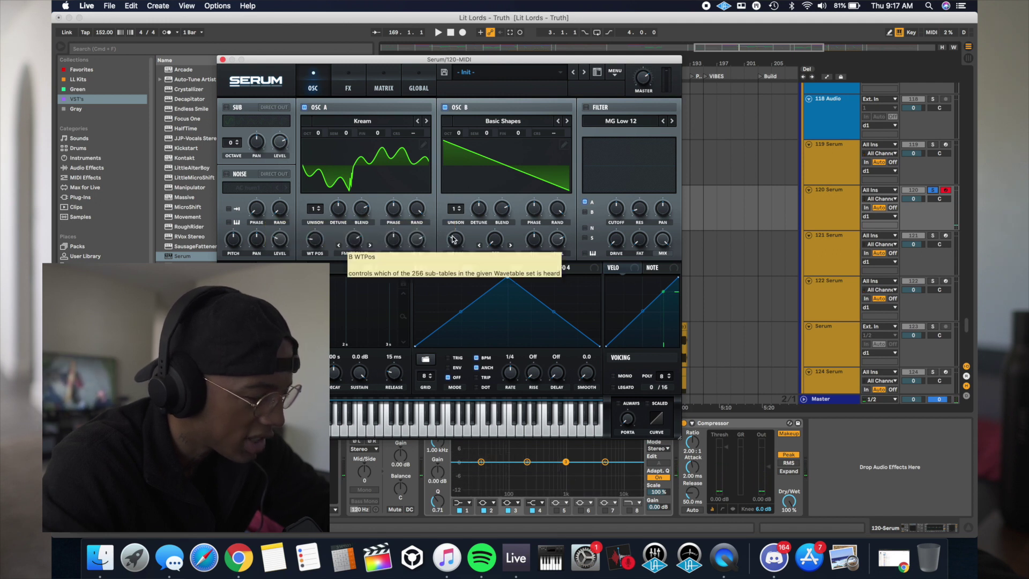
pyautogui.moveTo(454, 240)
pyautogui.mouseDown()
pyautogui.moveTo(453, 256)
pyautogui.moveTo(456, 209)
pyautogui.moveTo(455, 242)
pyautogui.mouseUp()
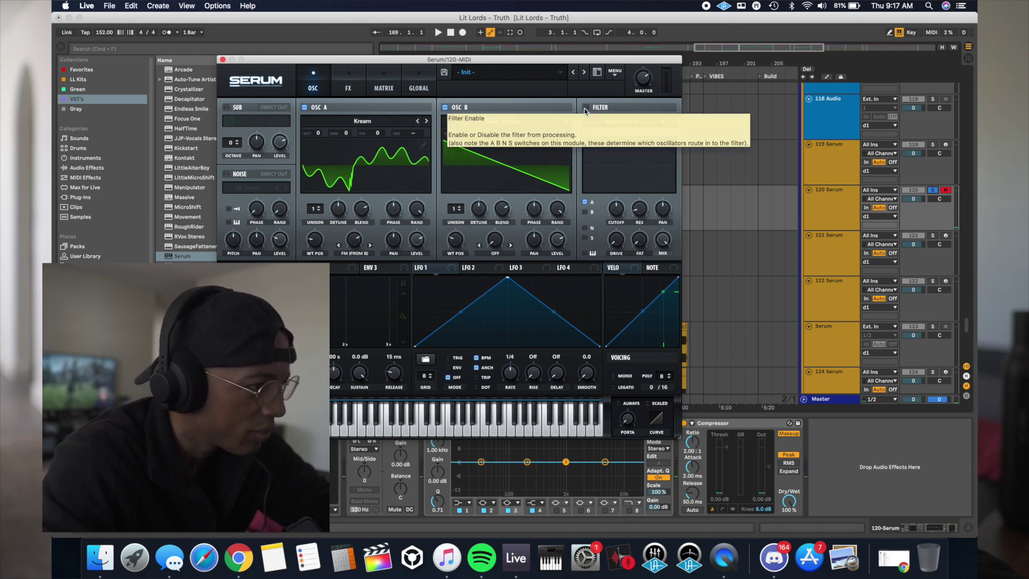
# Step: Enable the filter and lower the cutoff of the MG Low 12 type to about 150 Hz
pyautogui.click(586, 109)
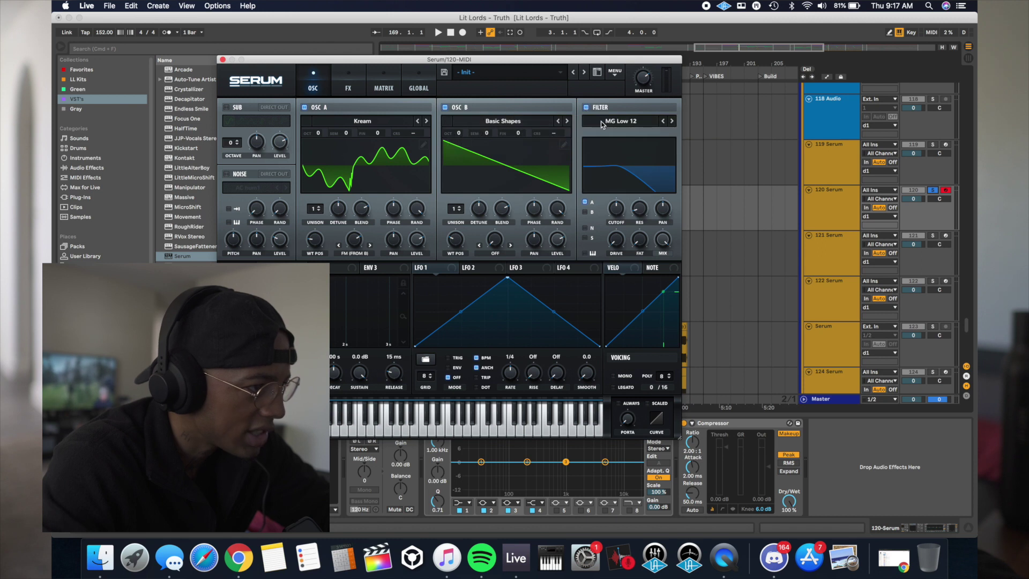
pyautogui.click(602, 125)
pyautogui.moveTo(606, 133)
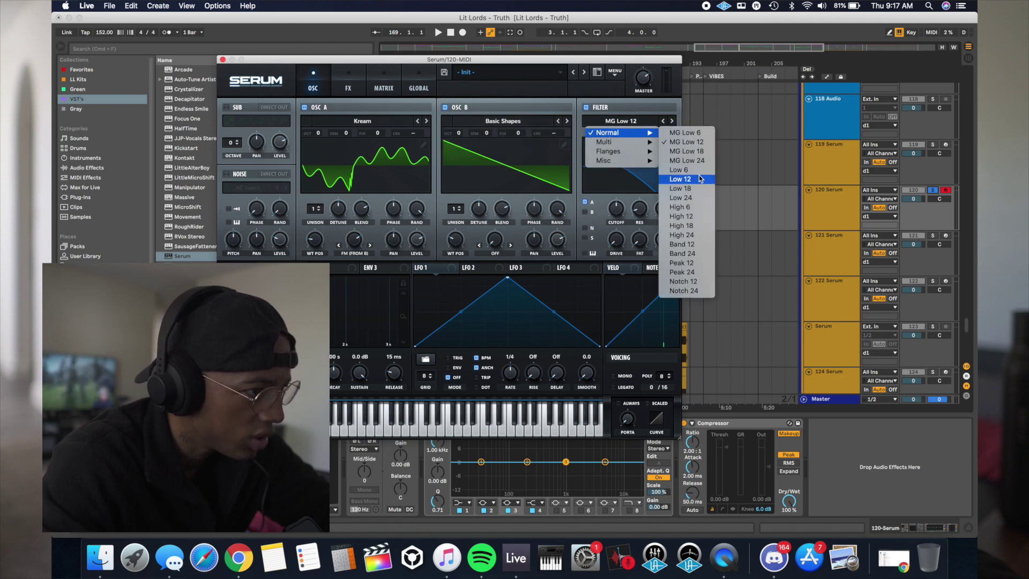
pyautogui.click(631, 182)
pyautogui.moveTo(621, 213); pyautogui.dragTo(610, 237)
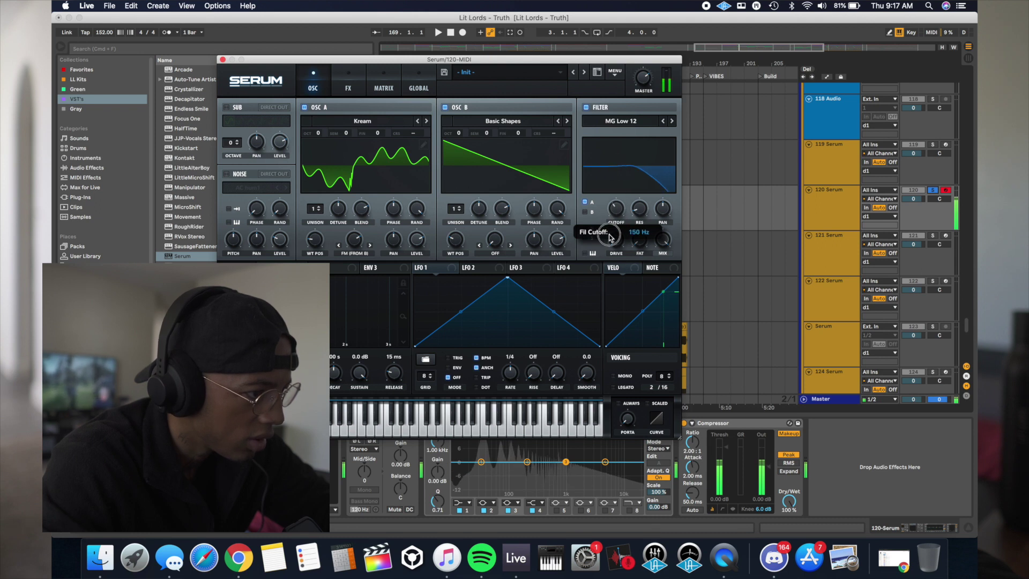
# Step: Change the filter to the Flanges type Cmb -, raise its resonance, and set the cutoff to about 256 Hz
pyautogui.click(611, 121)
pyautogui.moveTo(610, 143)
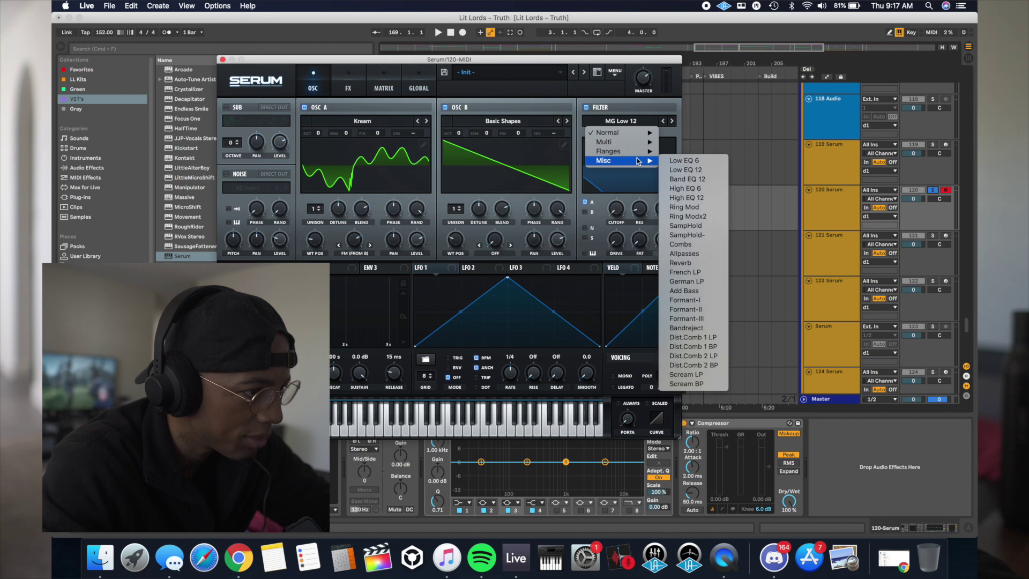
pyautogui.click(670, 161)
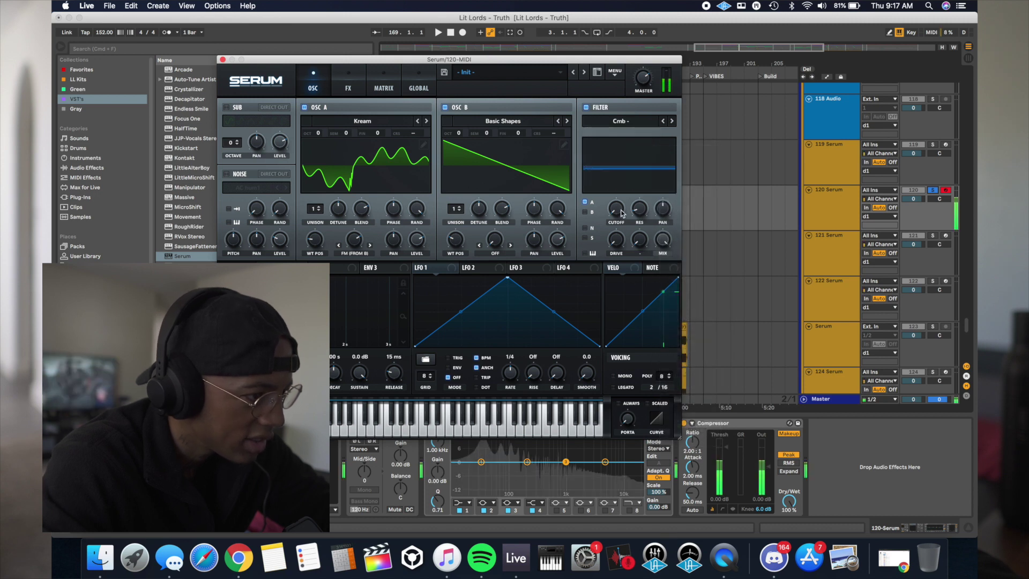
pyautogui.moveTo(642, 210); pyautogui.dragTo(643, 154)
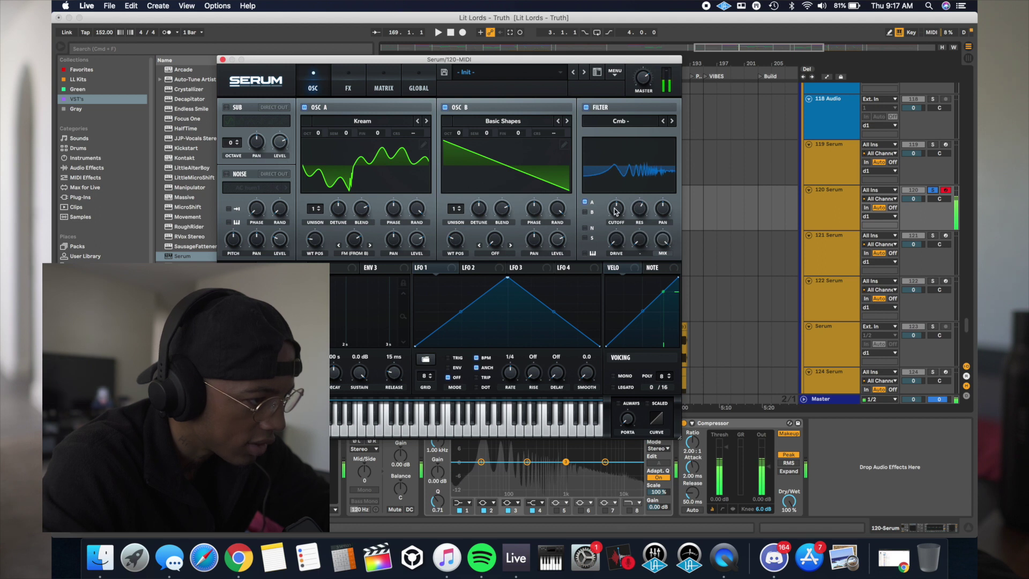
pyautogui.moveTo(615, 211)
pyautogui.mouseDown()
pyautogui.moveTo(611, 230)
pyautogui.moveTo(616, 184)
pyautogui.moveTo(615, 221)
pyautogui.mouseUp()
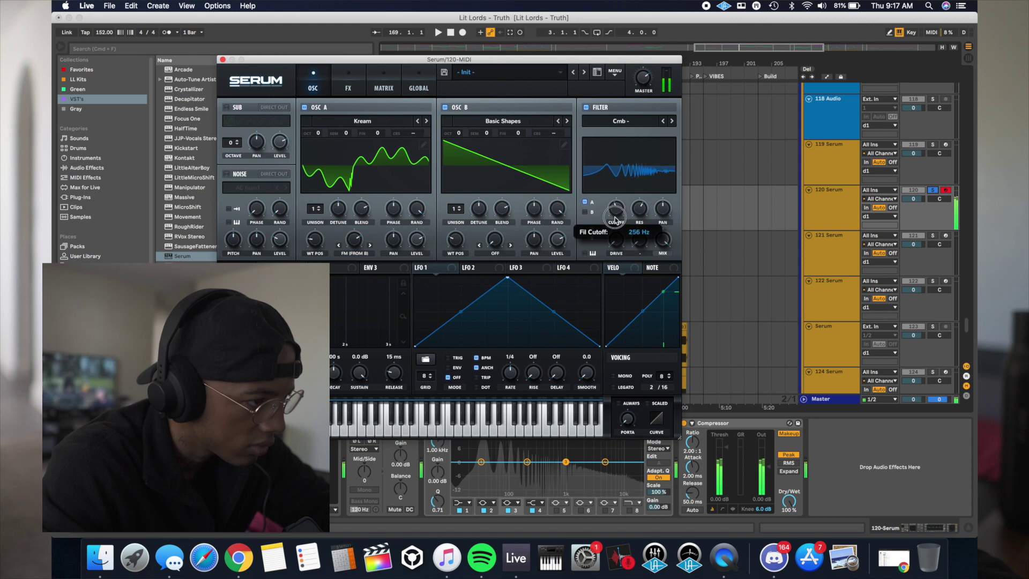
# Step: Switch the filter to the Flanges type Cmb + and readjust its cutoff
pyautogui.click(634, 124)
pyautogui.moveTo(625, 153)
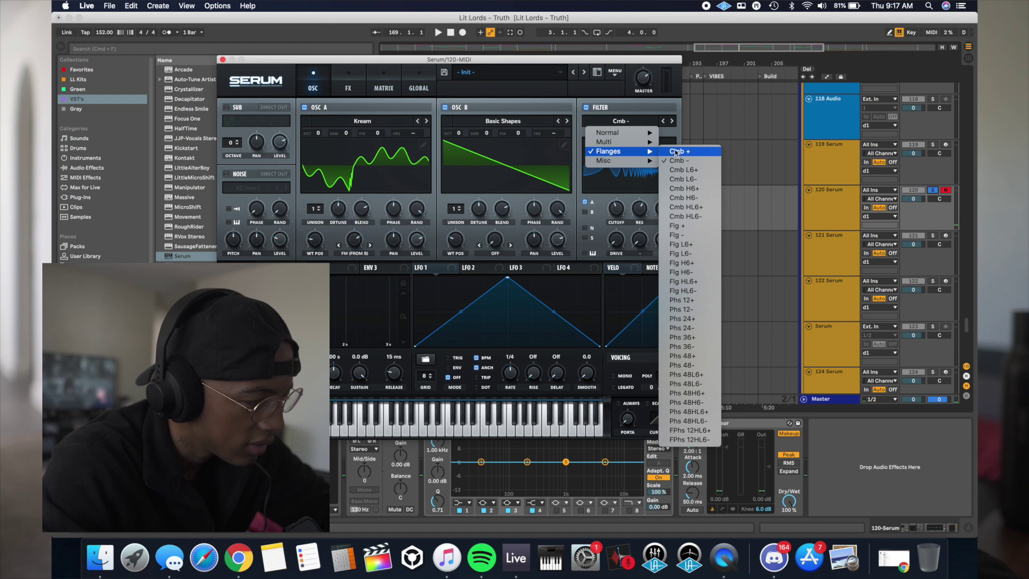
pyautogui.click(676, 161)
pyautogui.moveTo(616, 217)
pyautogui.mouseDown()
pyautogui.moveTo(610, 248)
pyautogui.moveTo(614, 207)
pyautogui.mouseUp()
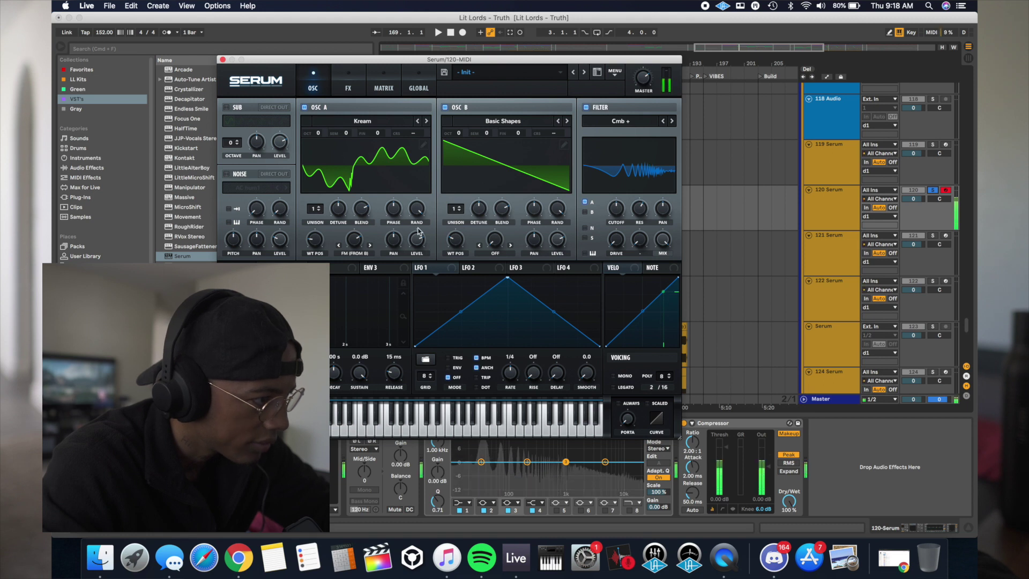
# Step: Raise oscillator A's wavetable position and assign LFO 1 to modulate the filter cutoff
pyautogui.moveTo(315, 243); pyautogui.dragTo(326, 210)
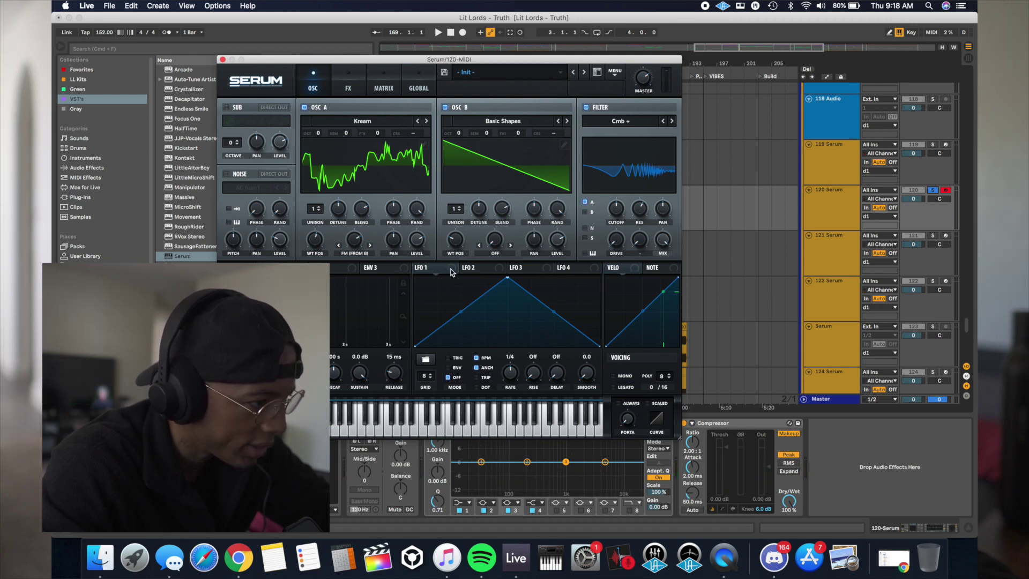
pyautogui.moveTo(451, 271); pyautogui.dragTo(616, 217)
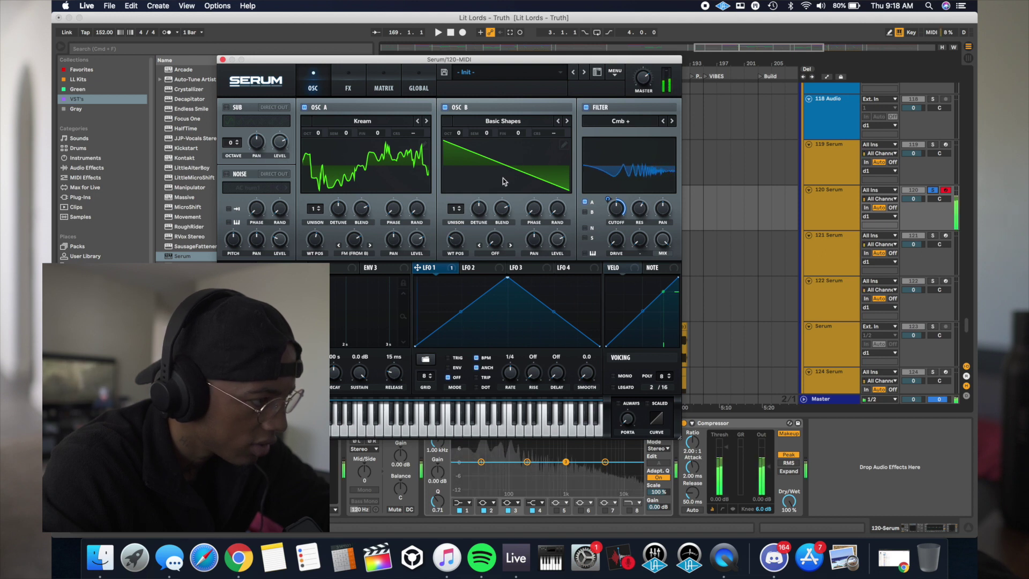
# Step: Compare the patch with the Cmb + filter off and on, and look through the other filter type categories
pyautogui.click(586, 107)
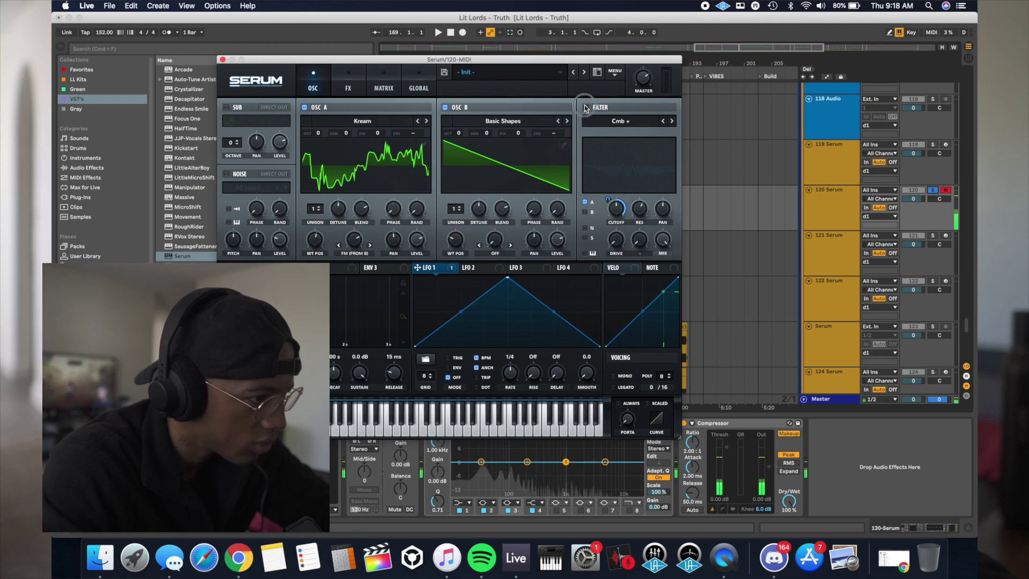
pyautogui.click(586, 107)
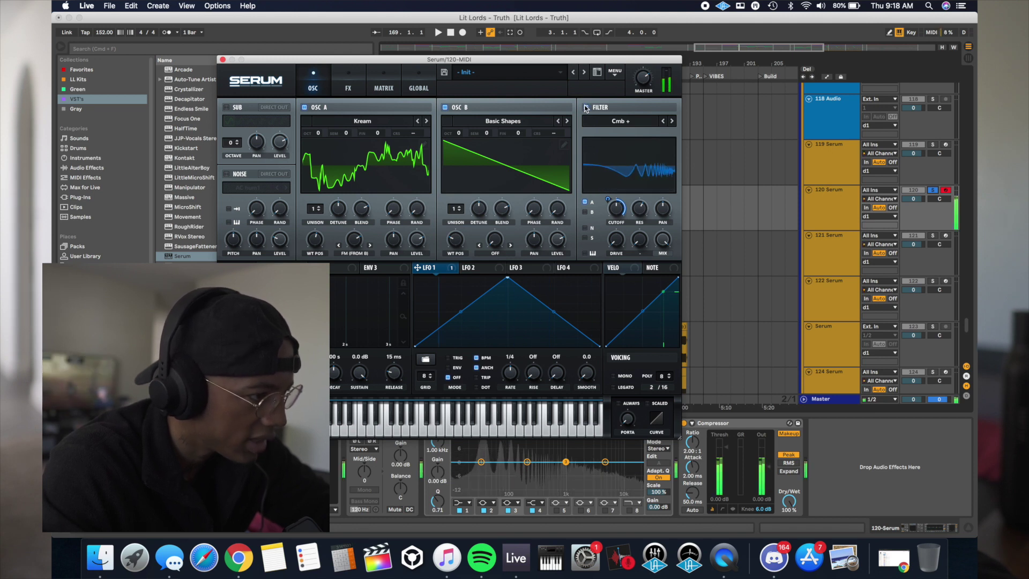
pyautogui.click(618, 122)
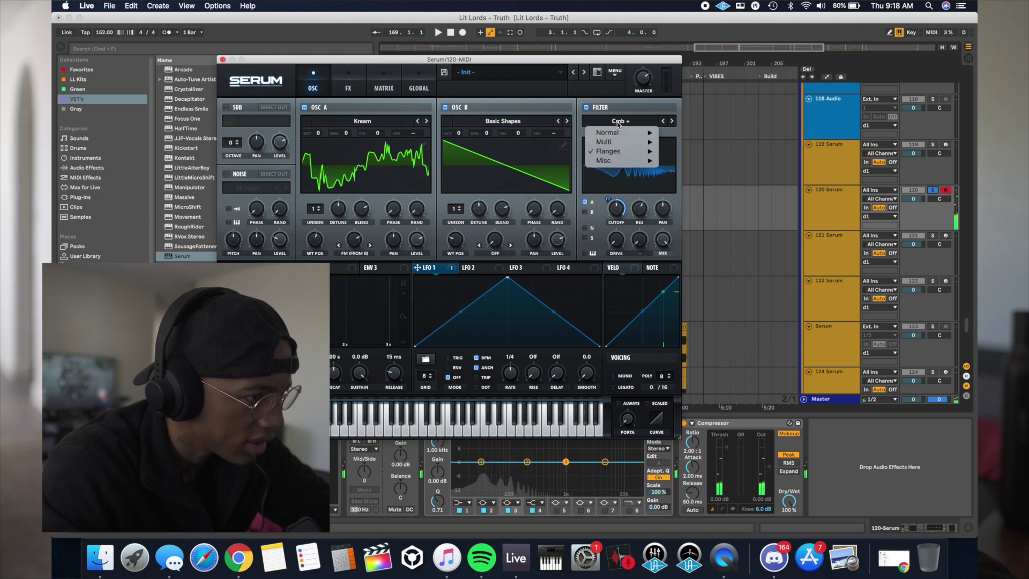
pyautogui.moveTo(621, 143)
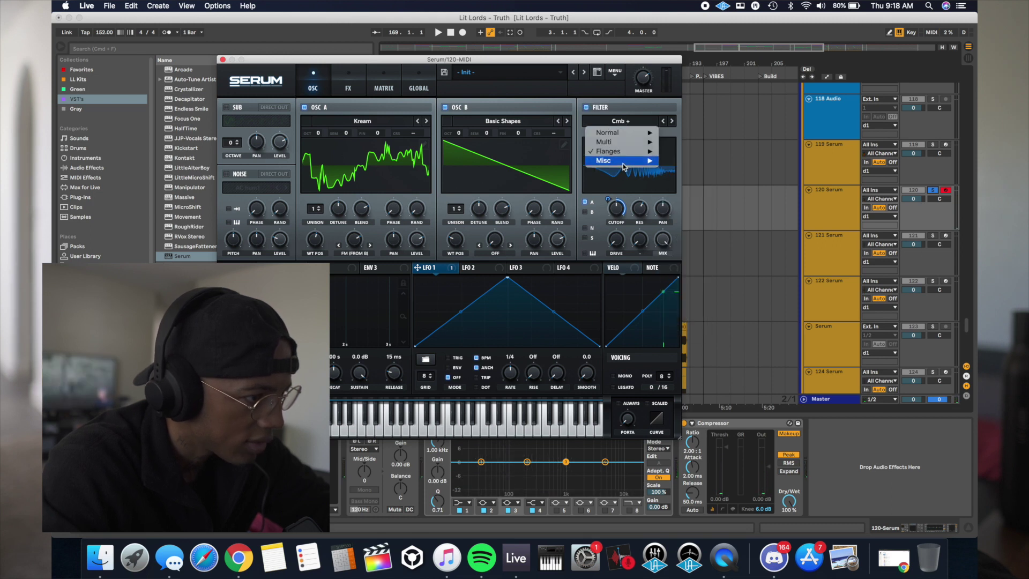
pyautogui.moveTo(623, 164)
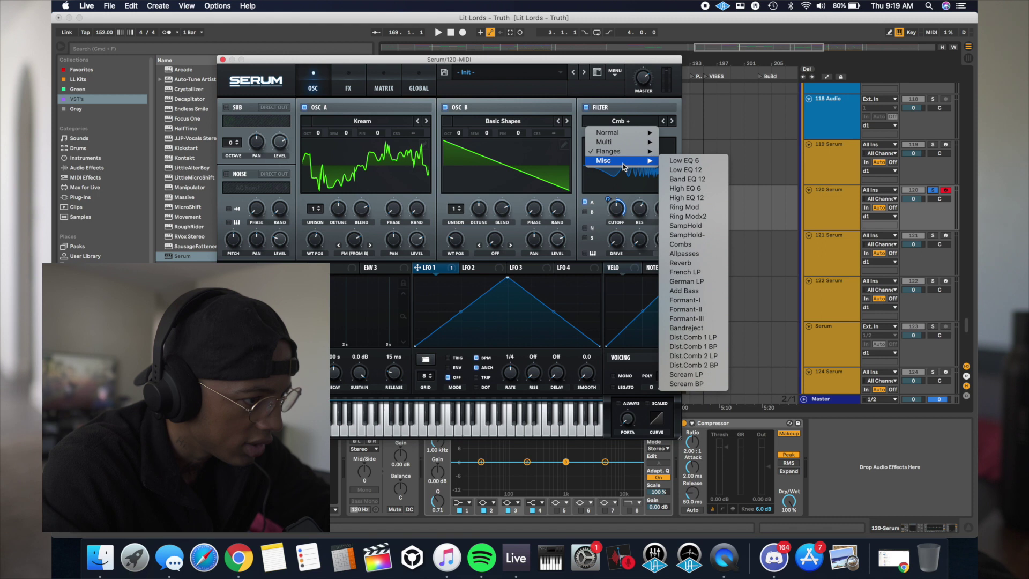
pyautogui.click(600, 187)
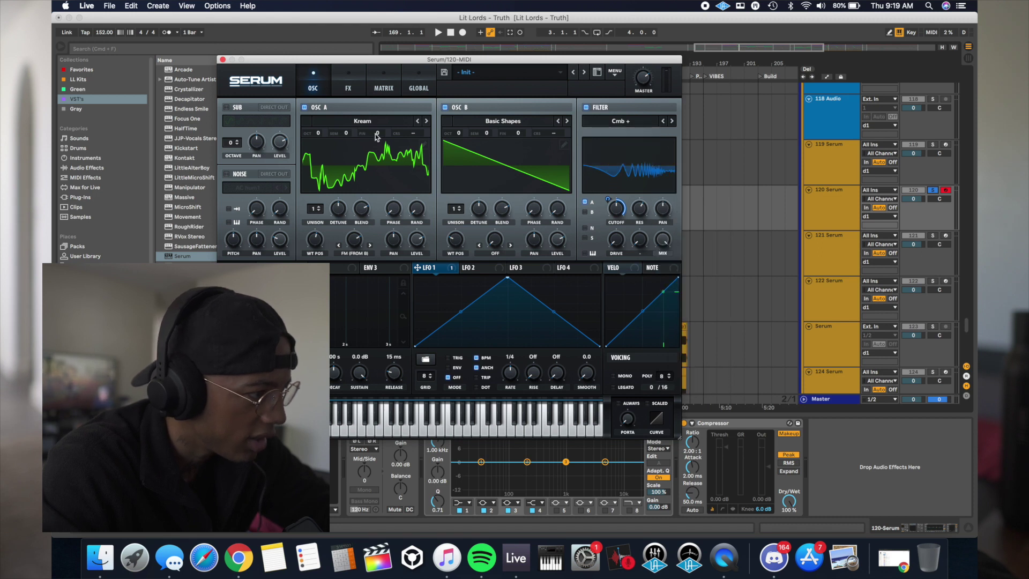
# Step: Enable the Compressor effect in multiband mode and adjust its threshold
pyautogui.click(349, 88)
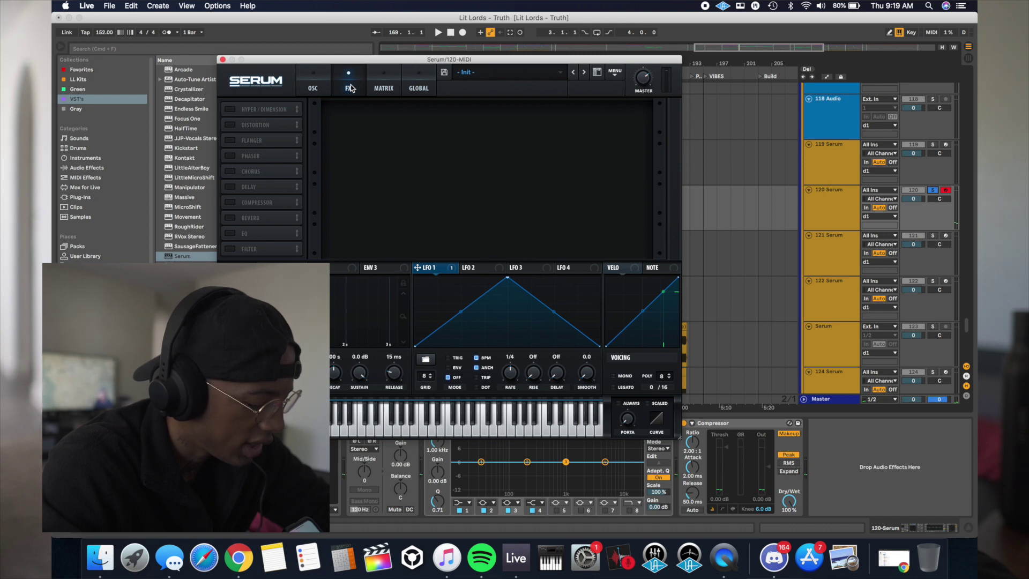
pyautogui.click(231, 202)
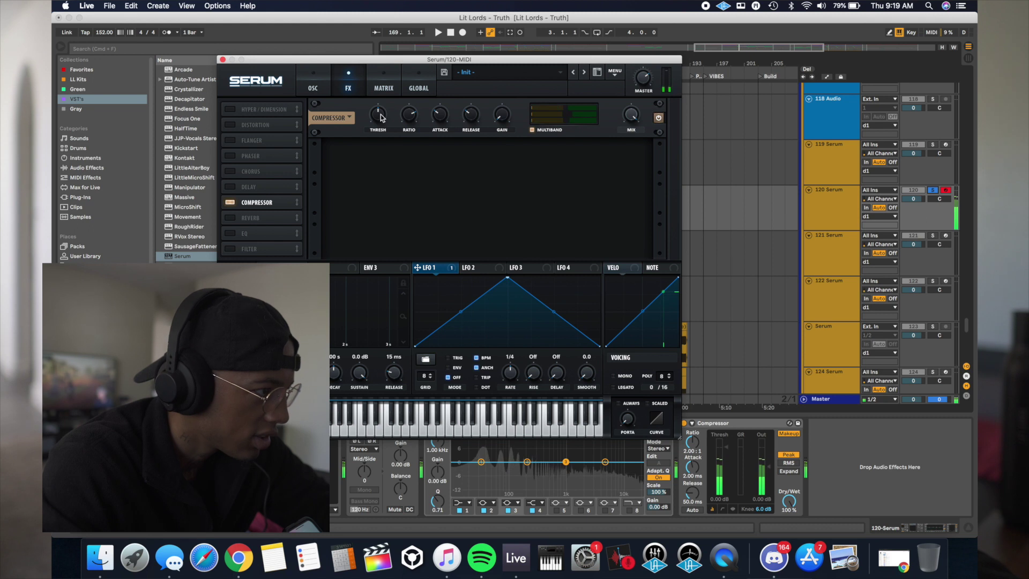
pyautogui.moveTo(380, 123); pyautogui.dragTo(376, 134)
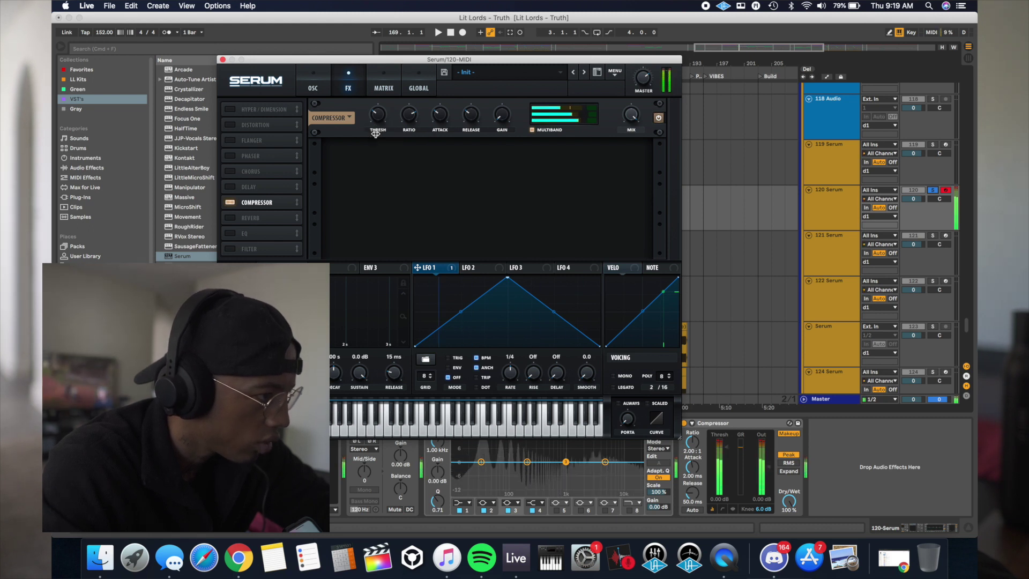
# Step: Route oscillator B into the filter alongside oscillator A, keeping oscillator A at 1 unison voice
pyautogui.click(312, 83)
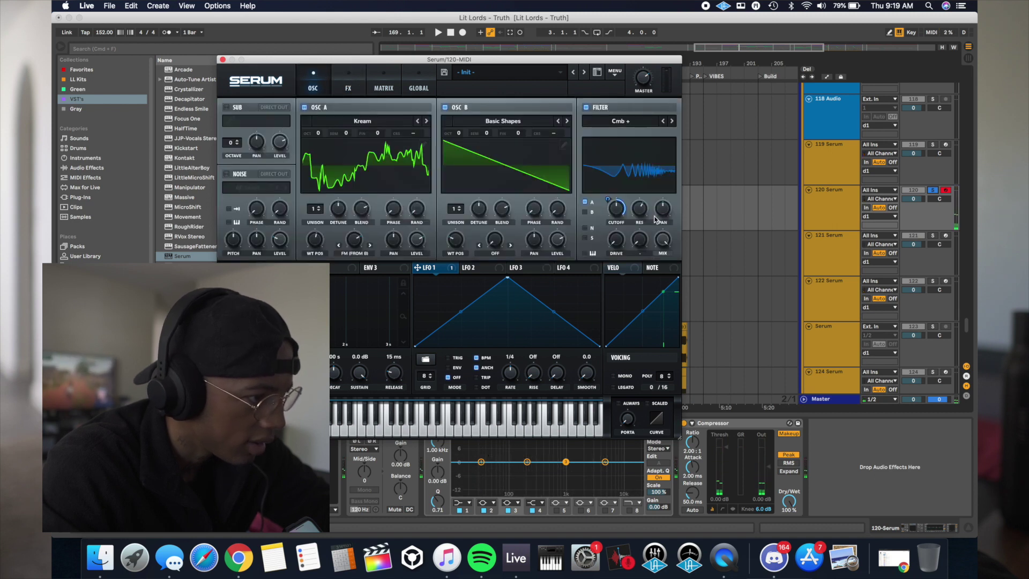
pyautogui.click(585, 213)
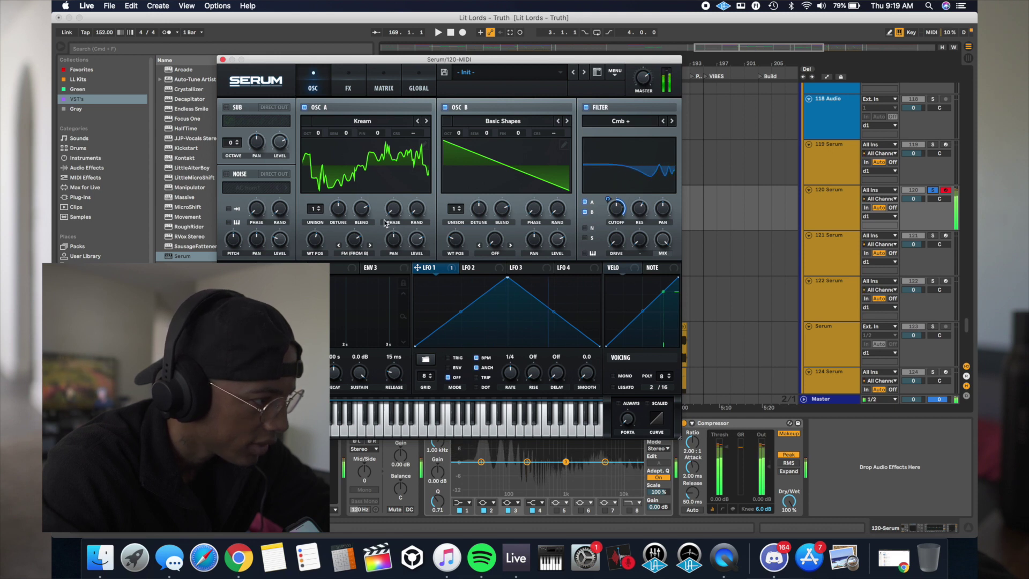
pyautogui.moveTo(317, 210); pyautogui.dragTo(317, 204)
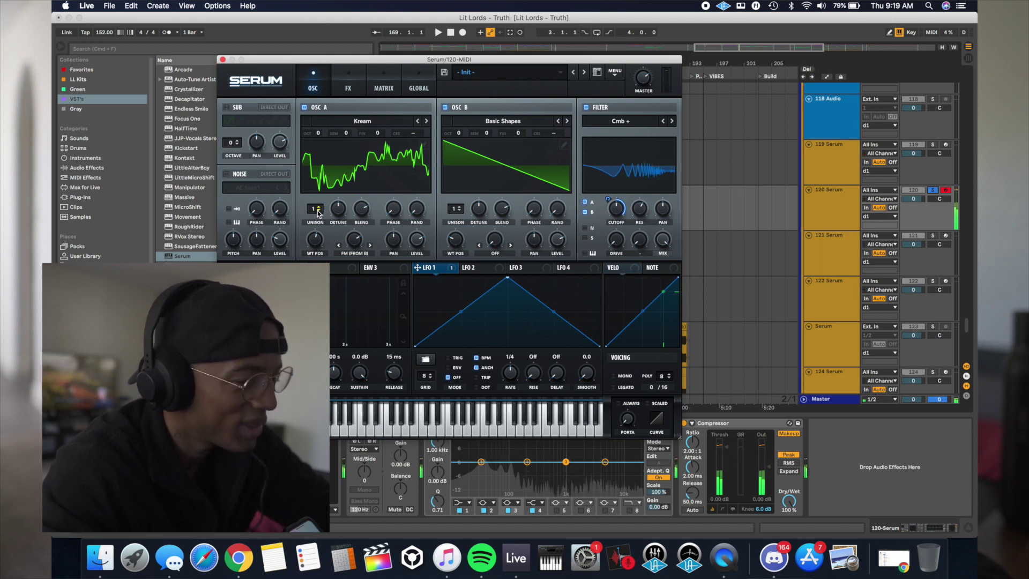
# Step: Load the Digital wavetable Prime into oscillator A
pyautogui.click(373, 119)
pyautogui.moveTo(362, 151)
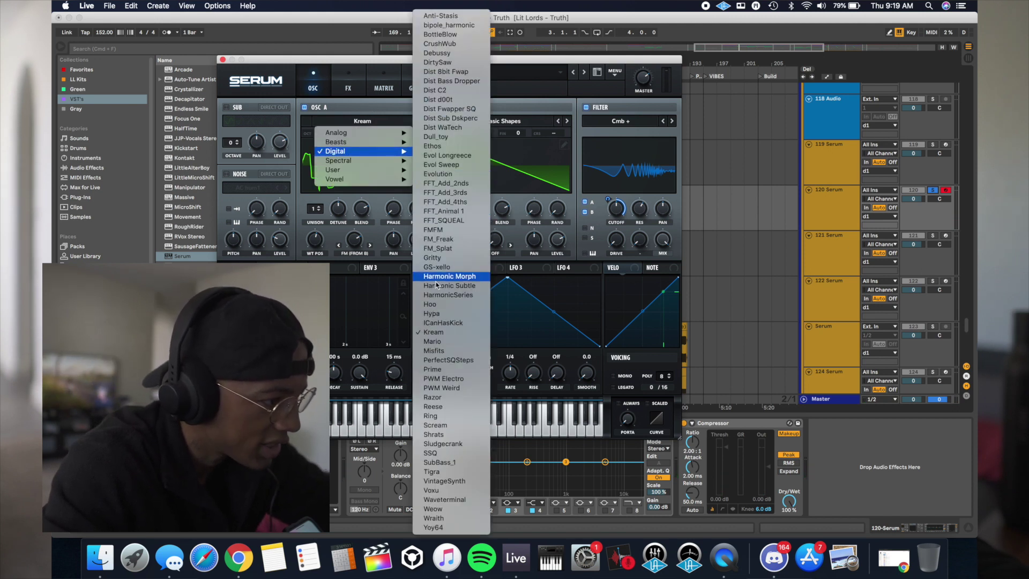
pyautogui.click(437, 369)
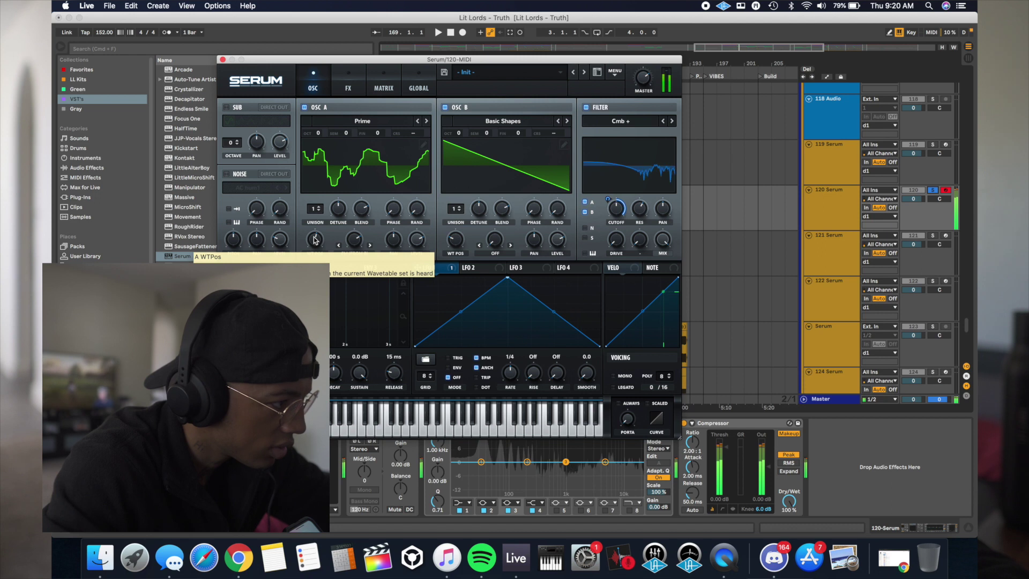
# Step: Set oscillator A's wavetable position to 24, then adjust its FM (From B) warp amount and the filter cutoff
pyautogui.moveTo(315, 240); pyautogui.dragTo(314, 198)
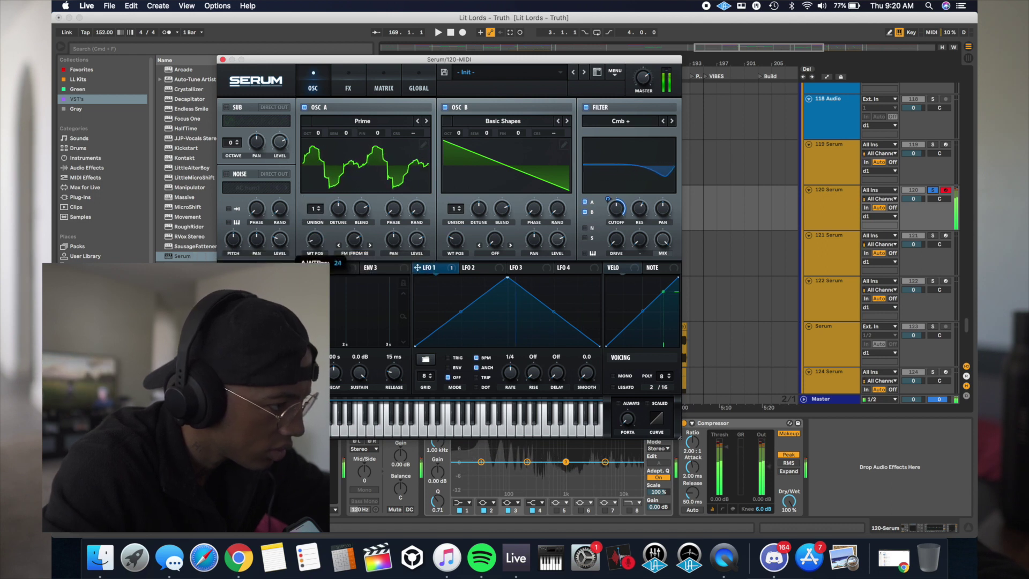
pyautogui.moveTo(349, 254); pyautogui.dragTo(347, 232)
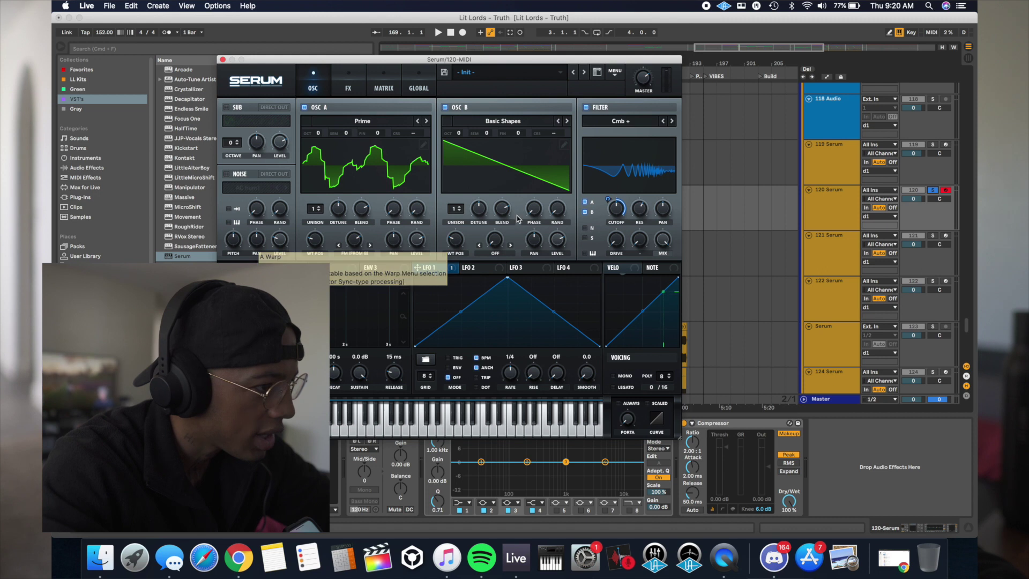
pyautogui.moveTo(622, 207); pyautogui.dragTo(622, 193)
# Step: Assign LFO 2 to oscillator A's FM (From B) warp and adjust the base amount and modulation depth
pyautogui.moveTo(377, 240); pyautogui.dragTo(460, 273)
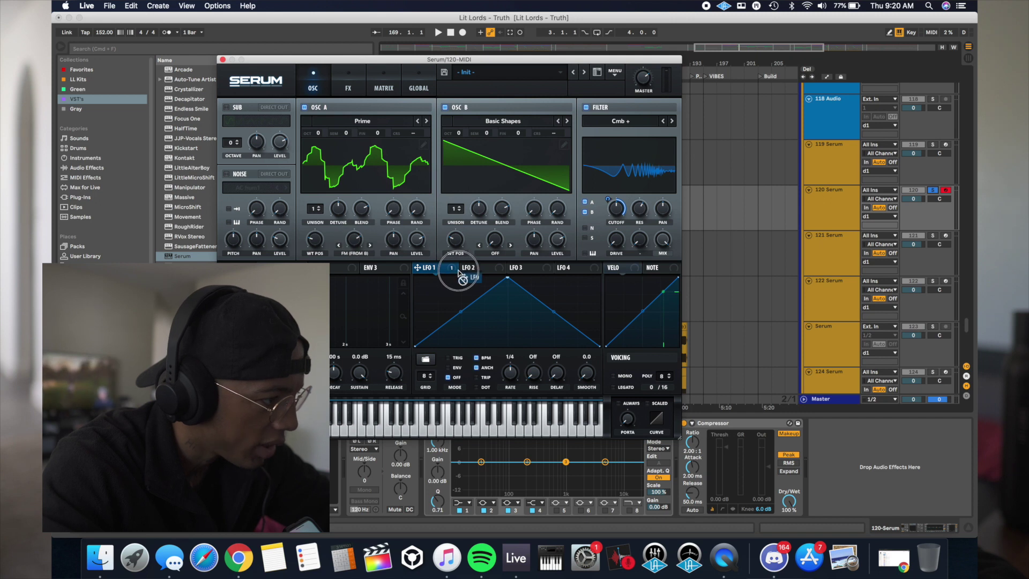
pyautogui.click(499, 270)
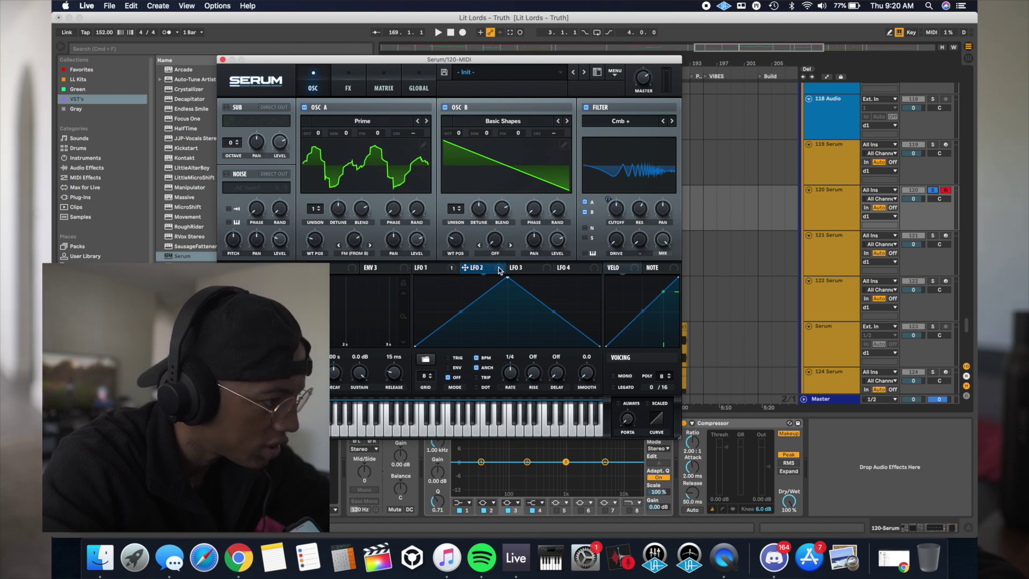
pyautogui.moveTo(361, 247); pyautogui.dragTo(357, 242)
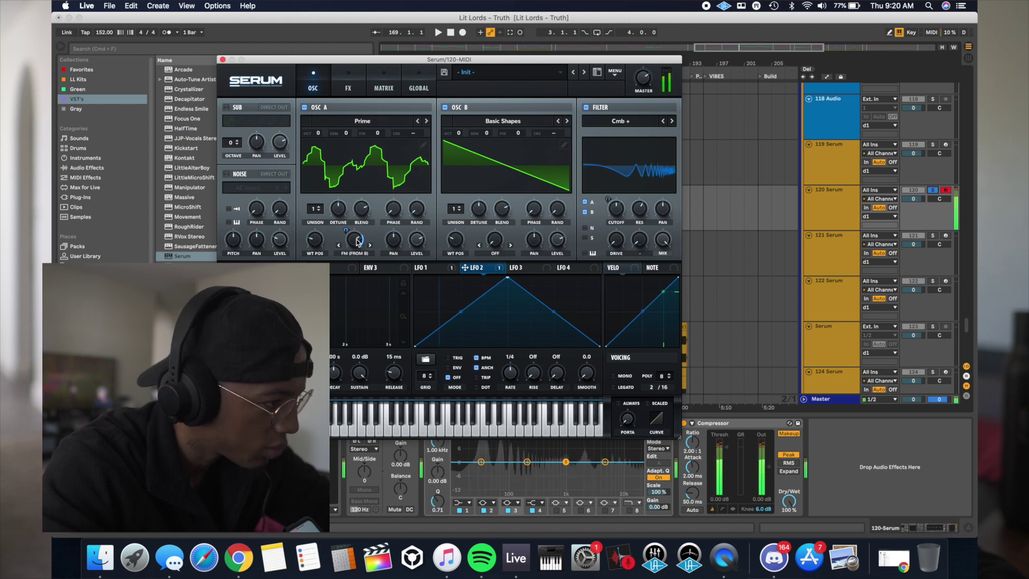
pyautogui.moveTo(358, 242); pyautogui.dragTo(355, 280)
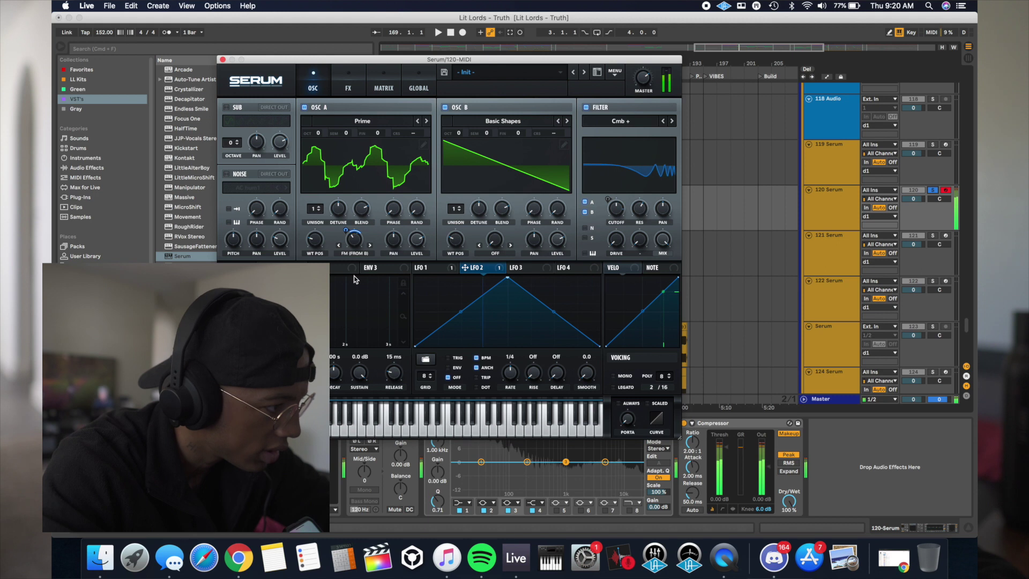
pyautogui.moveTo(348, 243); pyautogui.dragTo(356, 233)
# Step: Curve both slopes of LFO 2 upward into a rounded plateau and set its rate to 2 bar
pyautogui.moveTo(465, 314); pyautogui.dragTo(438, 279)
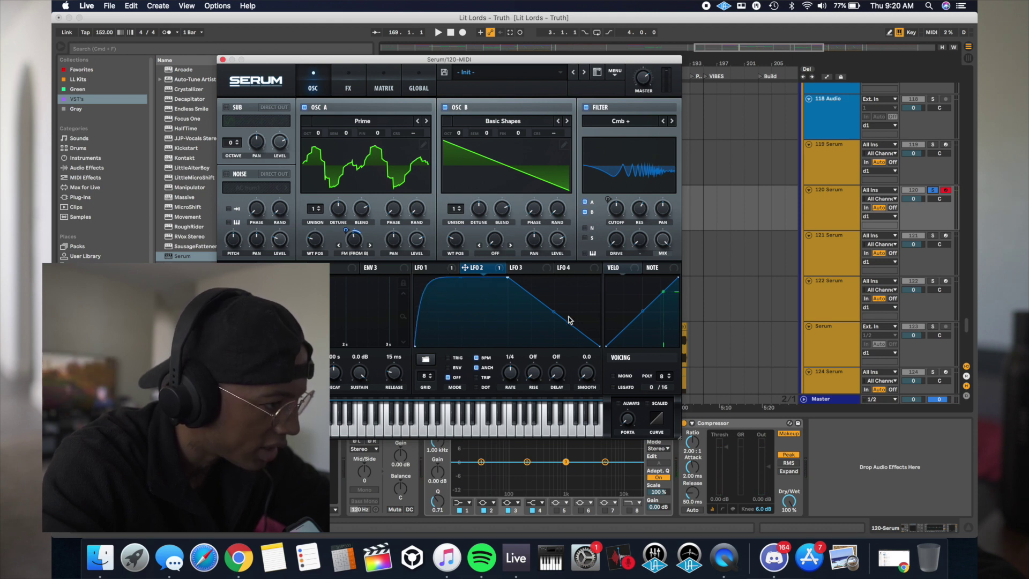
pyautogui.moveTo(554, 311); pyautogui.dragTo(563, 257)
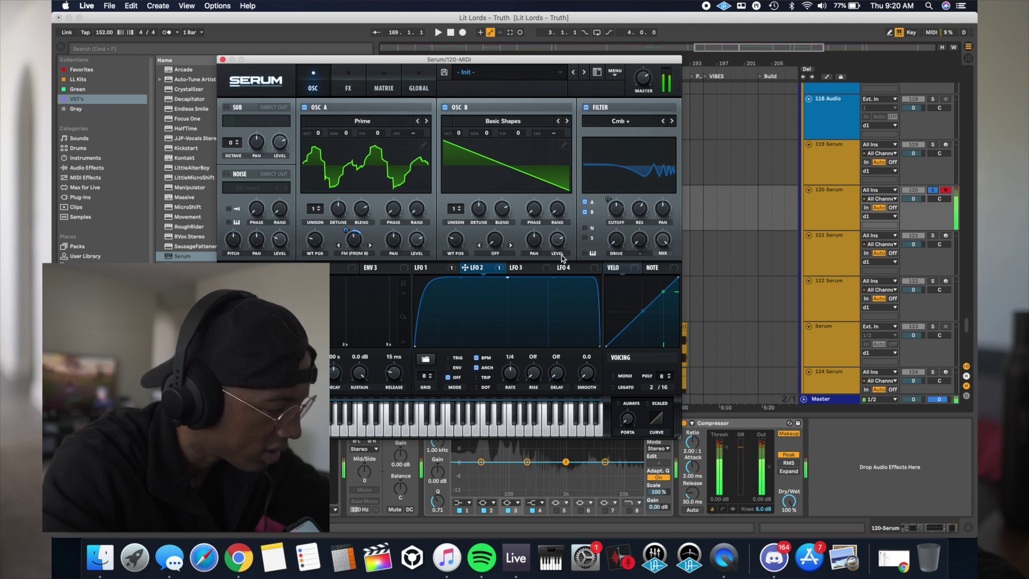
pyautogui.moveTo(511, 372); pyautogui.dragTo(510, 390)
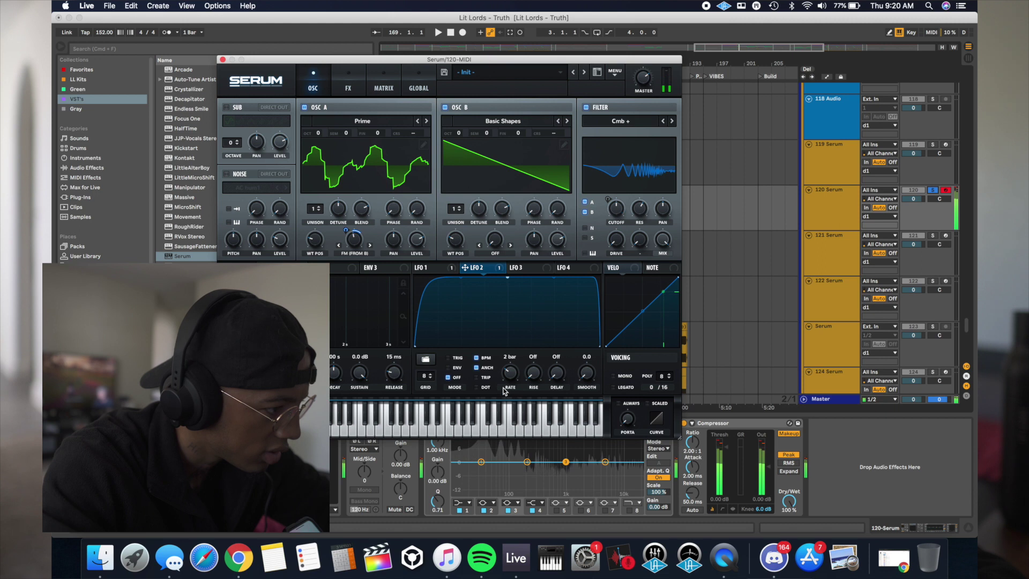
# Step: Adjust the filter cutoff and curve LFO 1 into a rounded plateau in Trig mode with a 2 bar rate
pyautogui.click(428, 268)
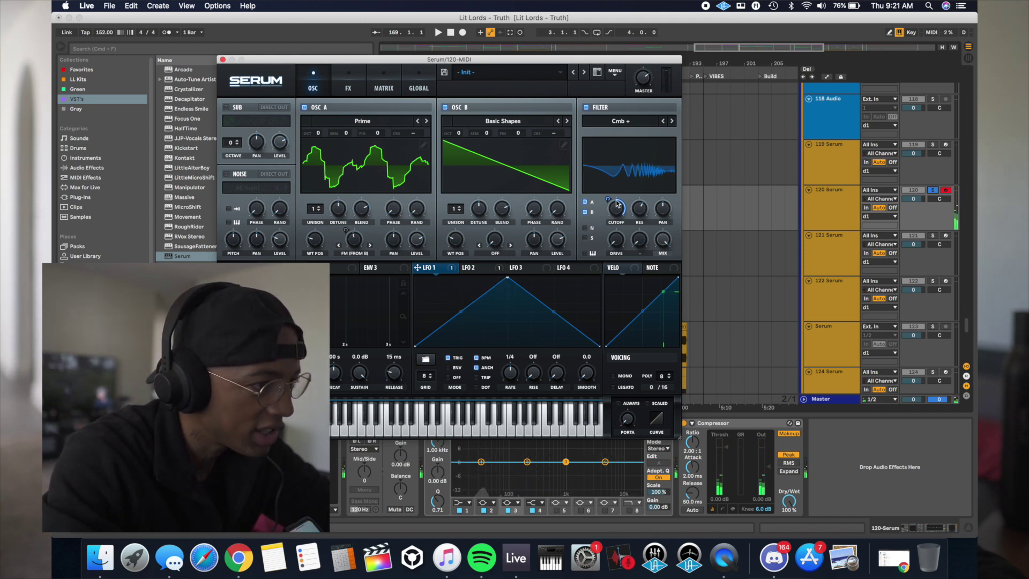
pyautogui.moveTo(616, 209)
pyautogui.mouseDown()
pyautogui.moveTo(618, 232)
pyautogui.moveTo(608, 213)
pyautogui.moveTo(617, 196)
pyautogui.mouseUp()
pyautogui.moveTo(461, 312); pyautogui.dragTo(448, 285)
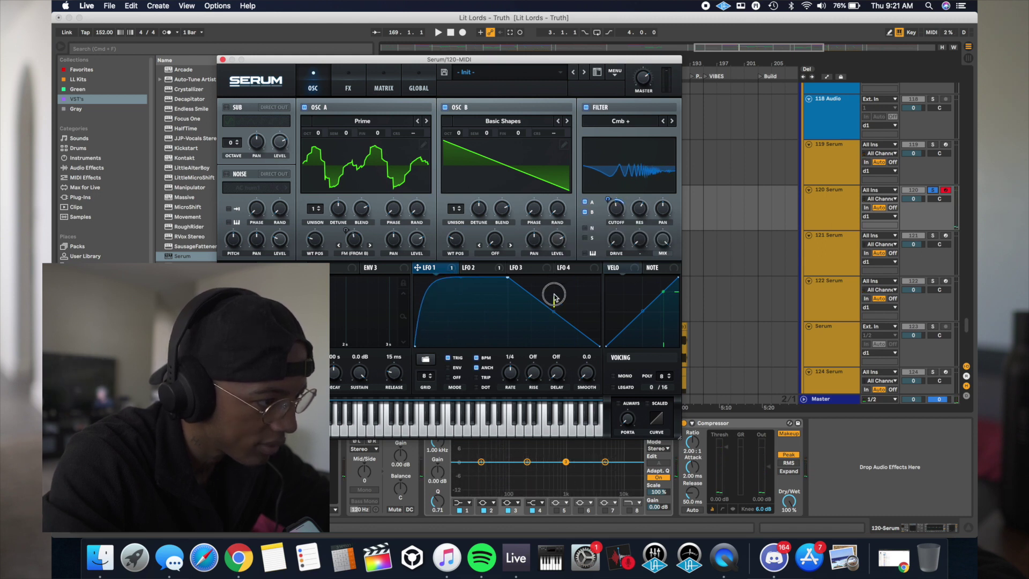
pyautogui.moveTo(554, 313); pyautogui.dragTo(556, 272)
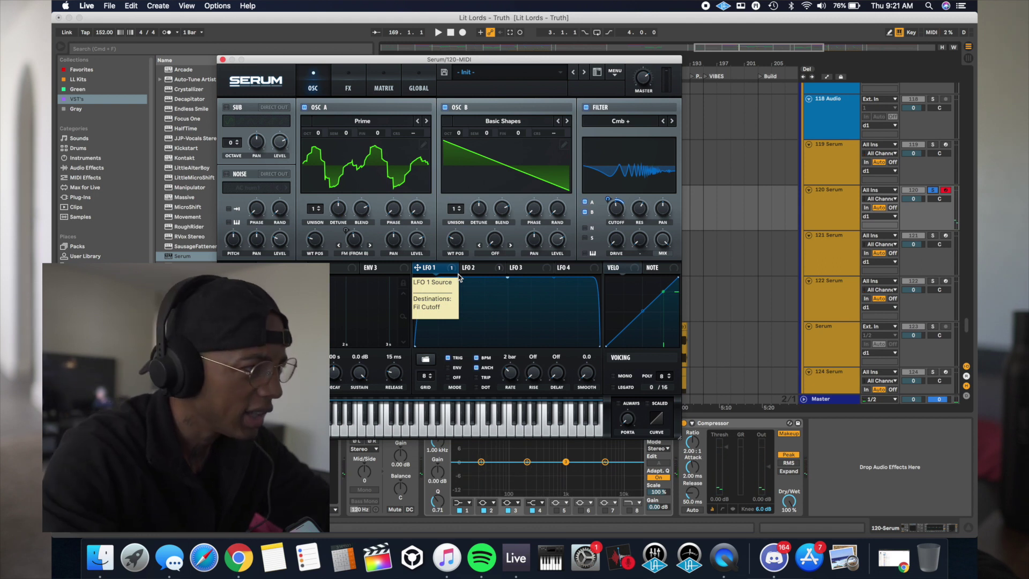
# Step: Enable the Distortion effect, switch it to SoftClip and adjust its drive
pyautogui.click(350, 80)
pyautogui.click(230, 125)
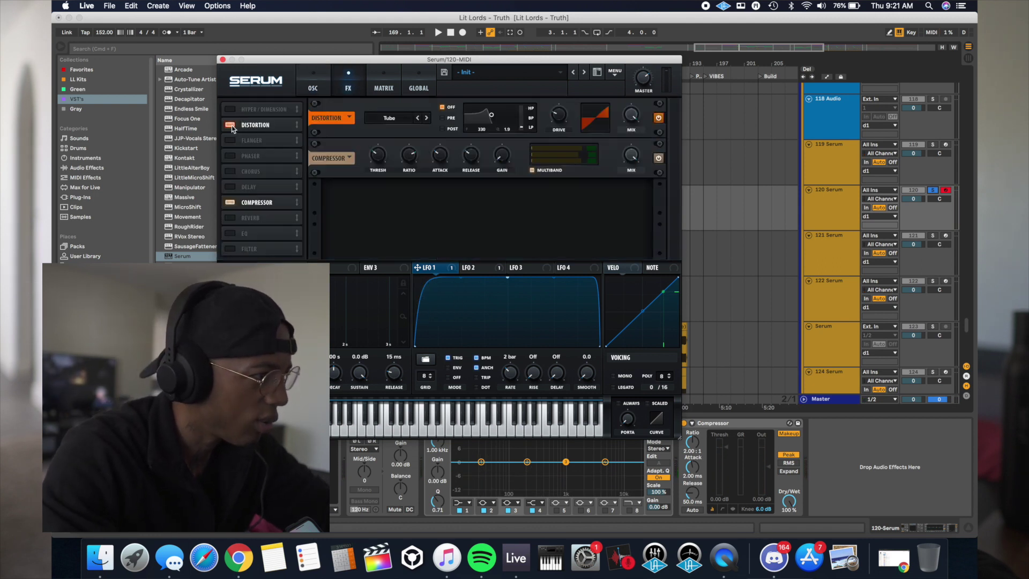
pyautogui.click(427, 118)
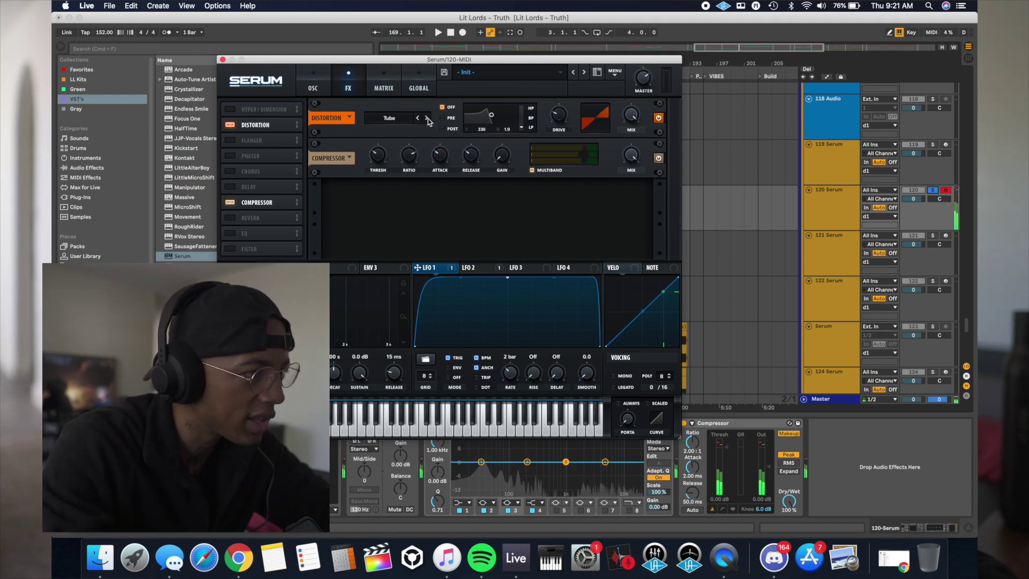
pyautogui.moveTo(555, 123); pyautogui.dragTo(554, 110)
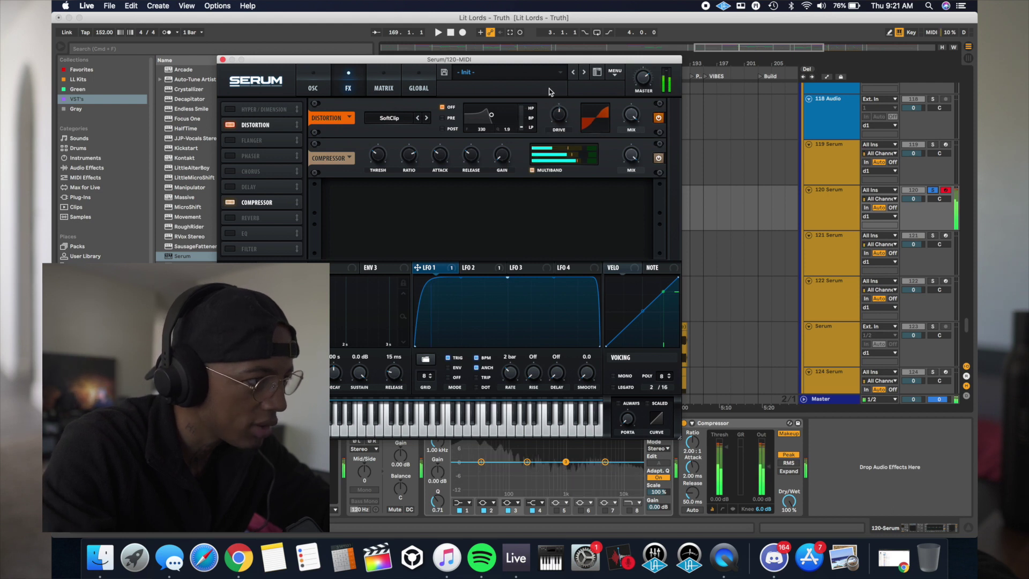
# Step: Audition further distortion types, settle on Downsample and reduce the distortion mix
pyautogui.click(427, 118)
pyautogui.click(427, 118)
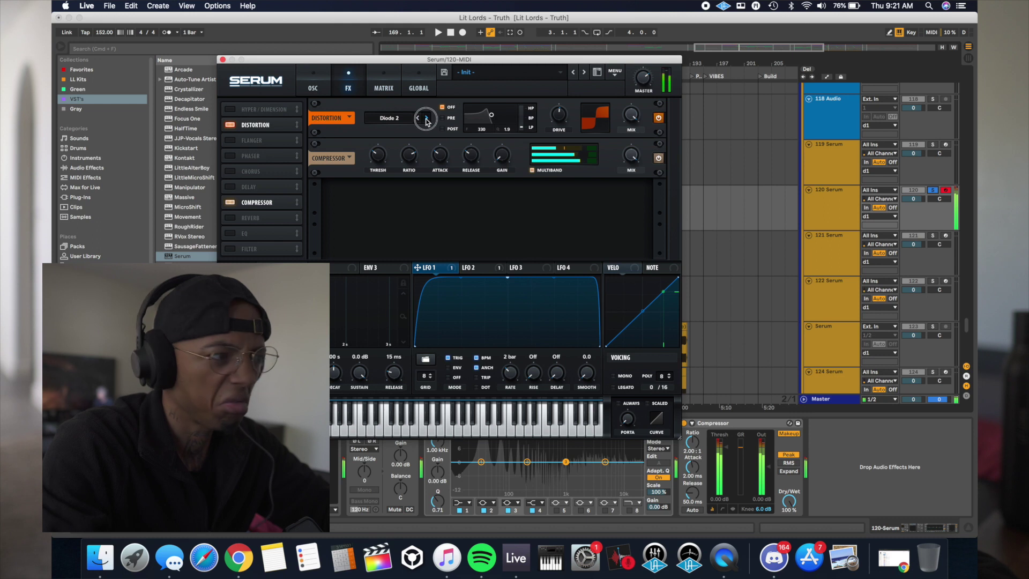
pyautogui.click(427, 118)
pyautogui.click(427, 118)
pyautogui.click(427, 119)
pyautogui.click(426, 119)
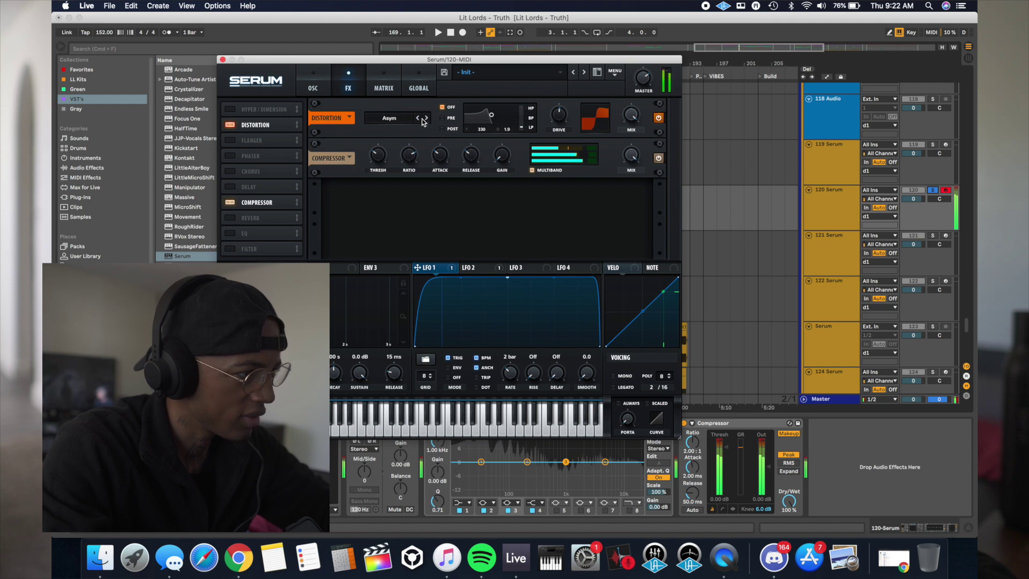
pyautogui.moveTo(628, 119); pyautogui.dragTo(635, 209)
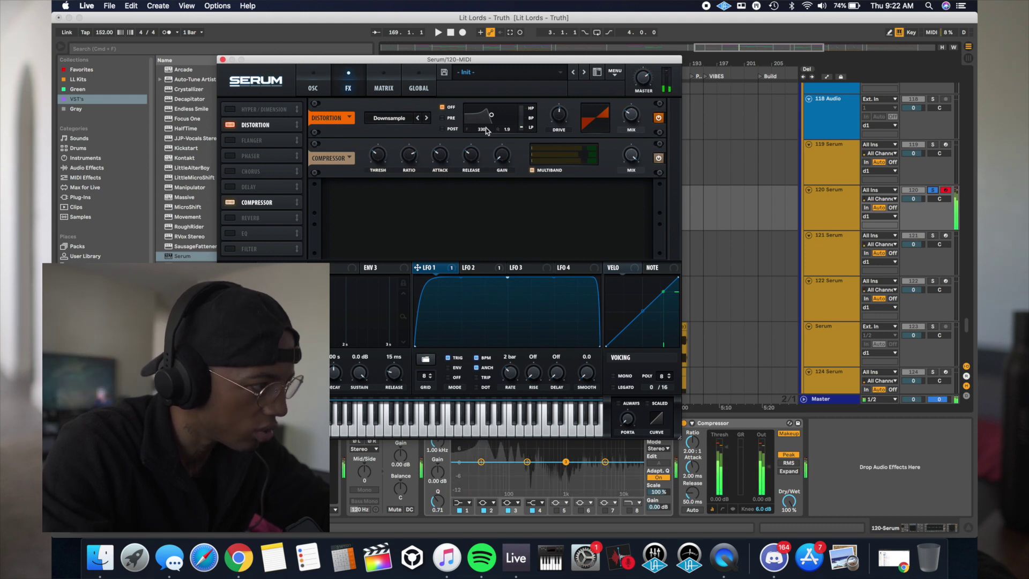
# Step: Close the Serum window, solo the 119 Serum track and audition its clip from the start of the drop
pyautogui.click(311, 88)
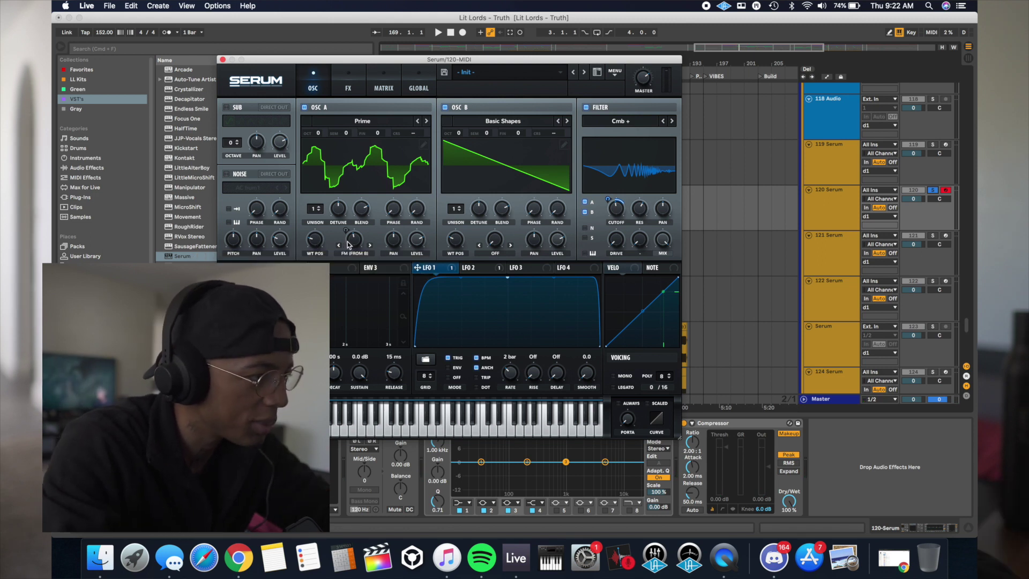
pyautogui.click(222, 60)
pyautogui.click(526, 164)
pyautogui.click(933, 145)
pyautogui.press('space')
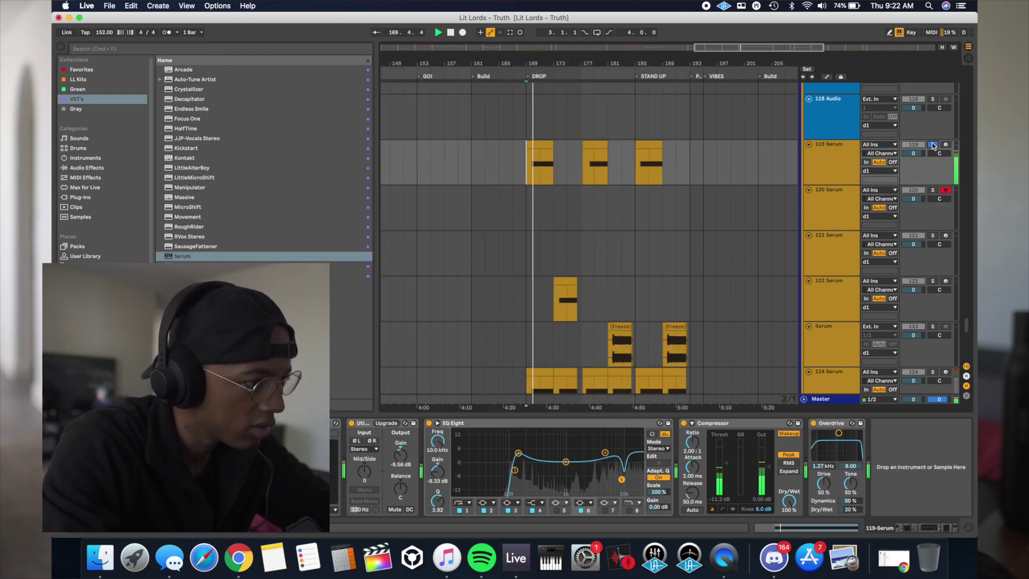
pyautogui.scroll(-2, 683, 262)
pyautogui.press('space')
# Step: Solo the 122 Serum track and audition its clip at bar 173
pyautogui.click(563, 264)
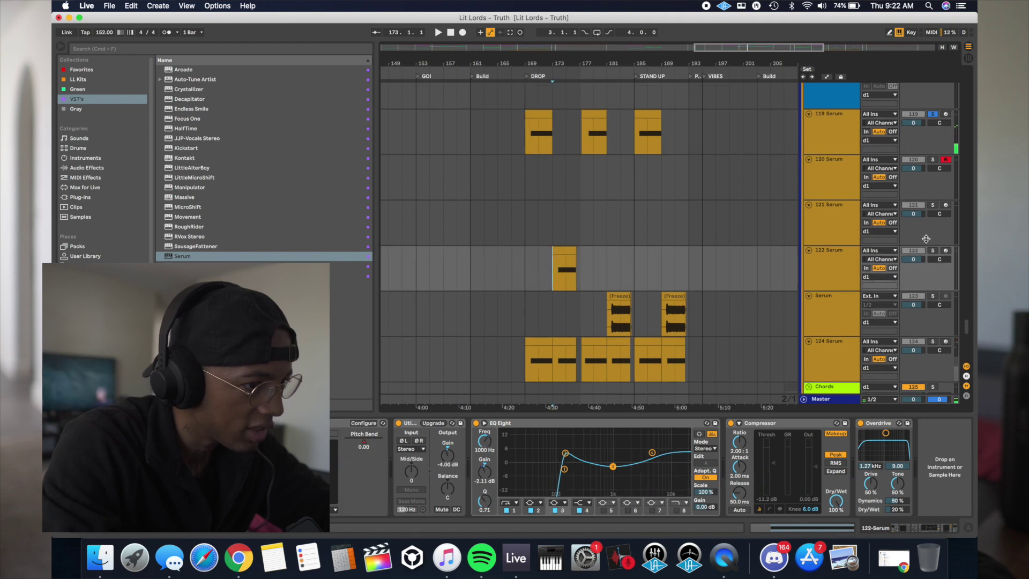
pyautogui.press('space')
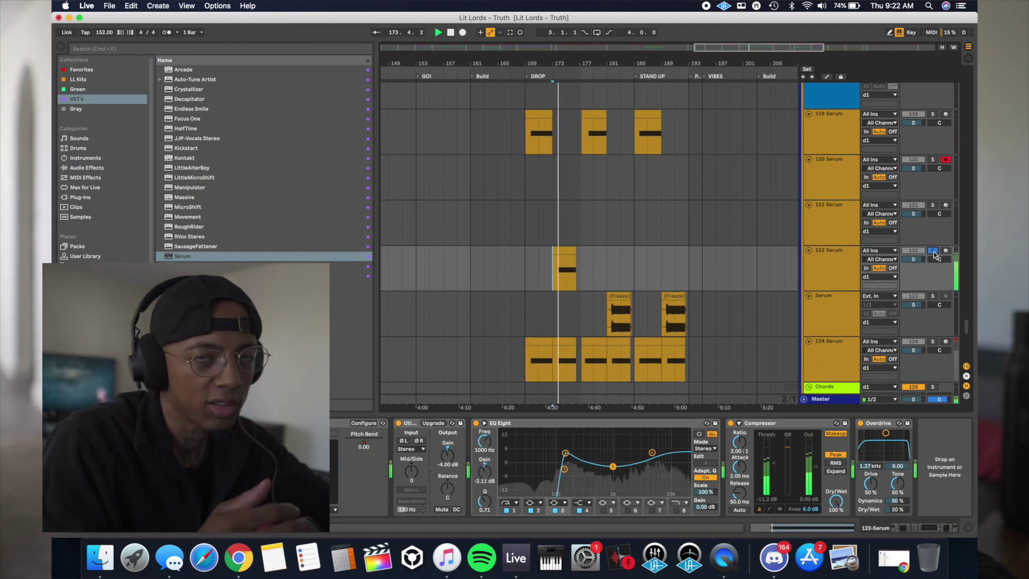
pyautogui.press('space')
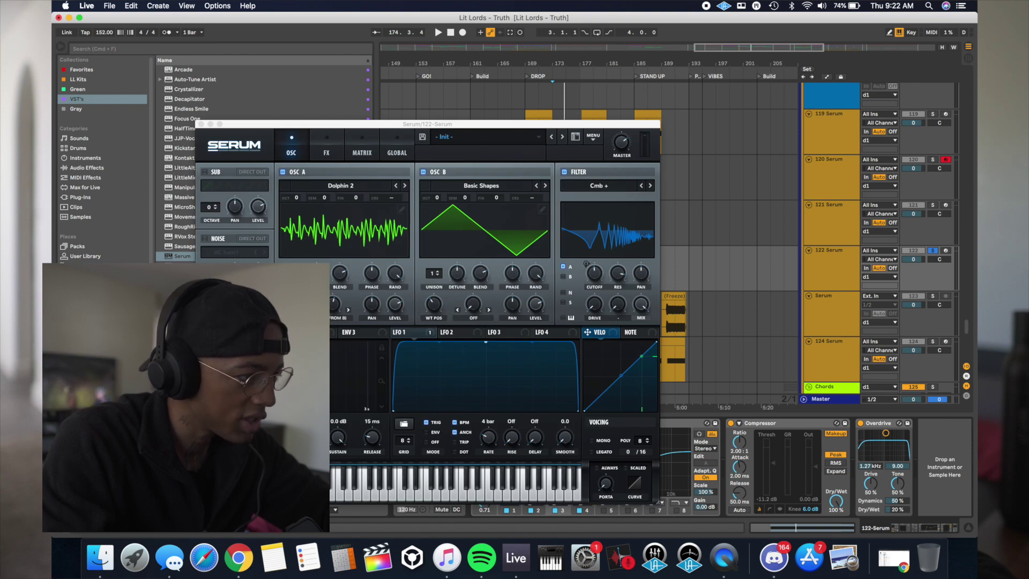
# Step: Inspect the original Serum patches on tracks 122 and 119, closing each plugin window after viewing
pyautogui.click(201, 124)
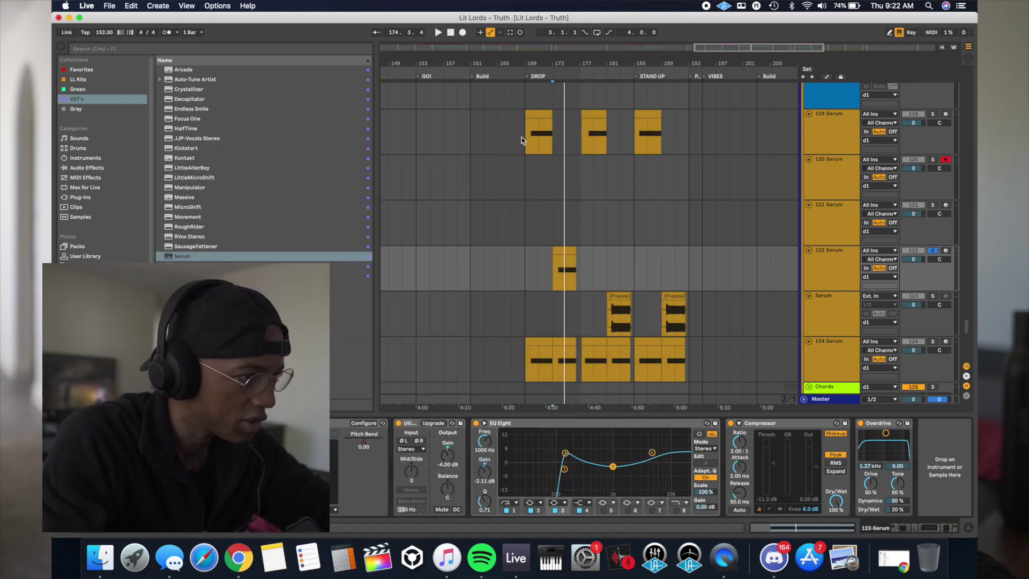
pyautogui.click(531, 143)
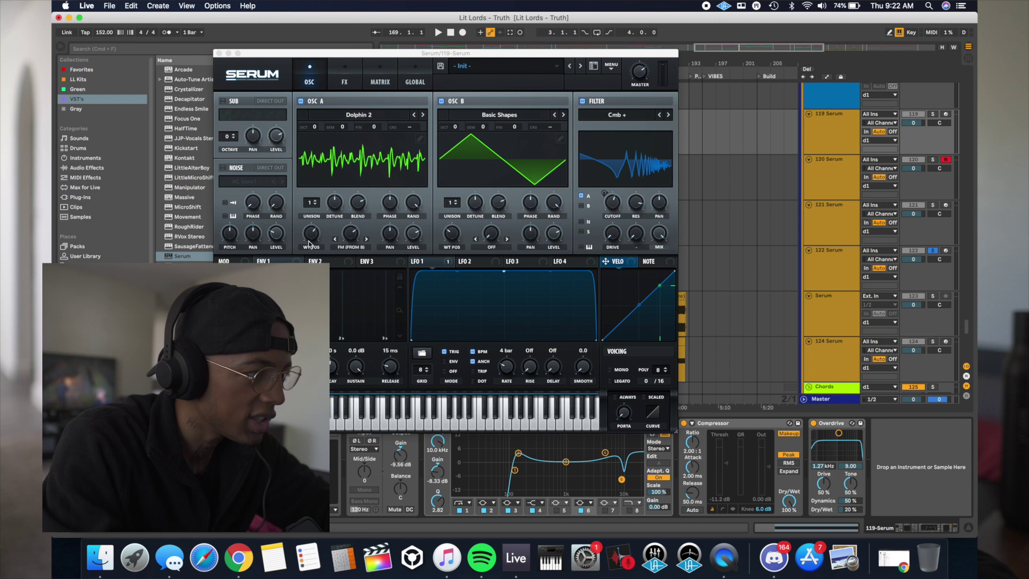
pyautogui.click(219, 53)
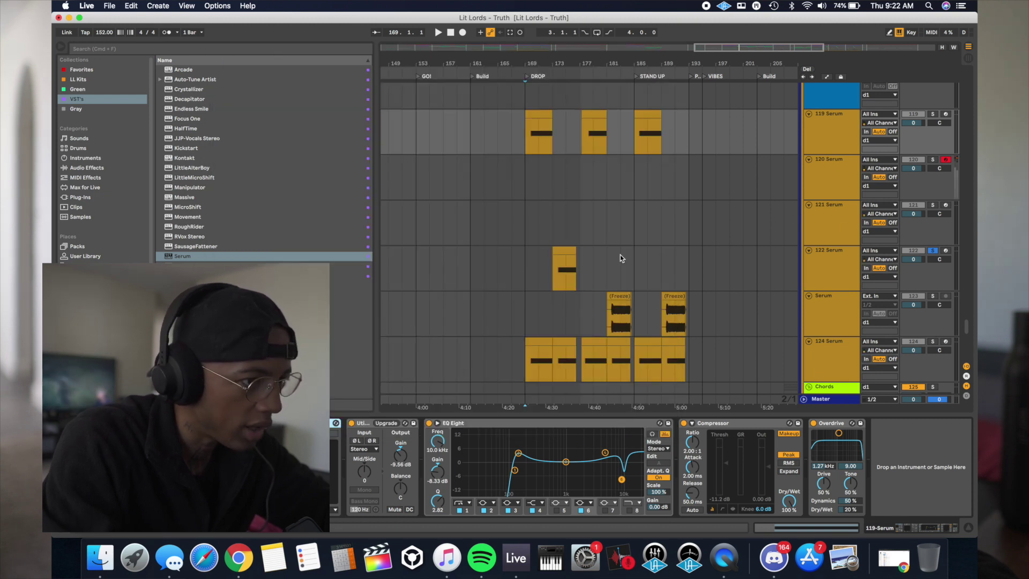
# Step: Solo the 120 Serum track, move the first drop clip from 119 Serum onto it and audition the new patch
pyautogui.click(934, 160)
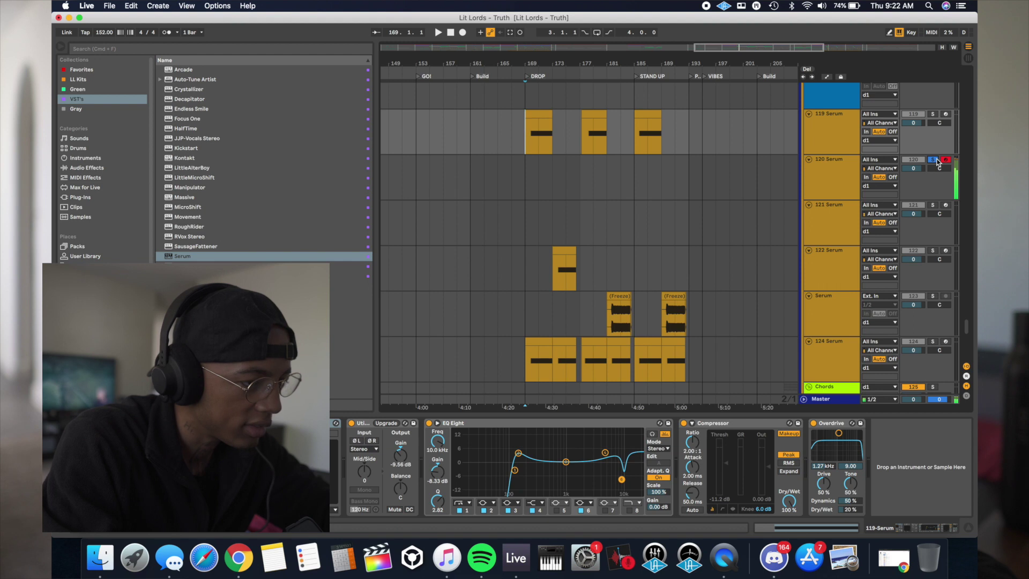
pyautogui.click(843, 182)
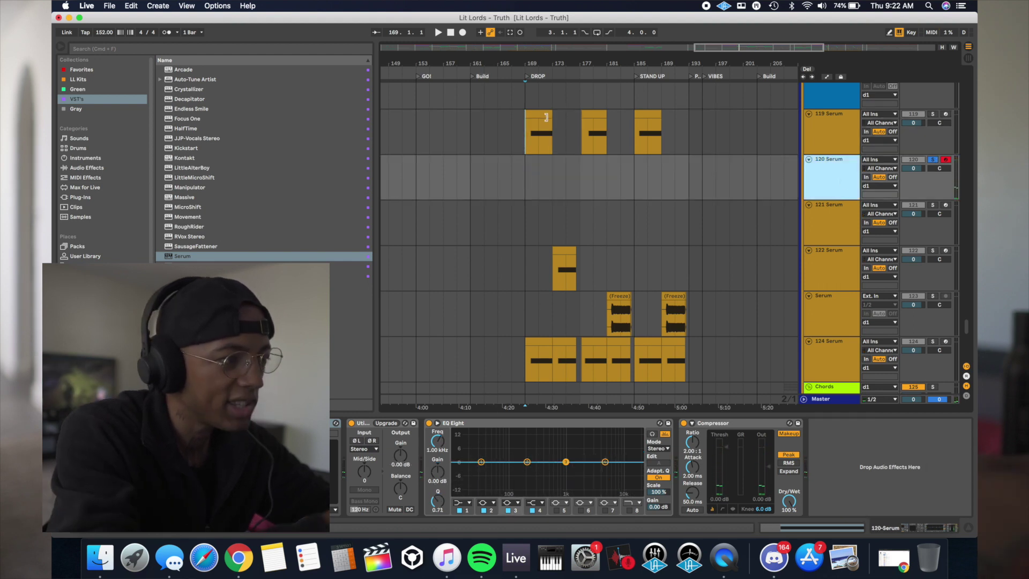
pyautogui.moveTo(546, 117); pyautogui.dragTo(542, 157)
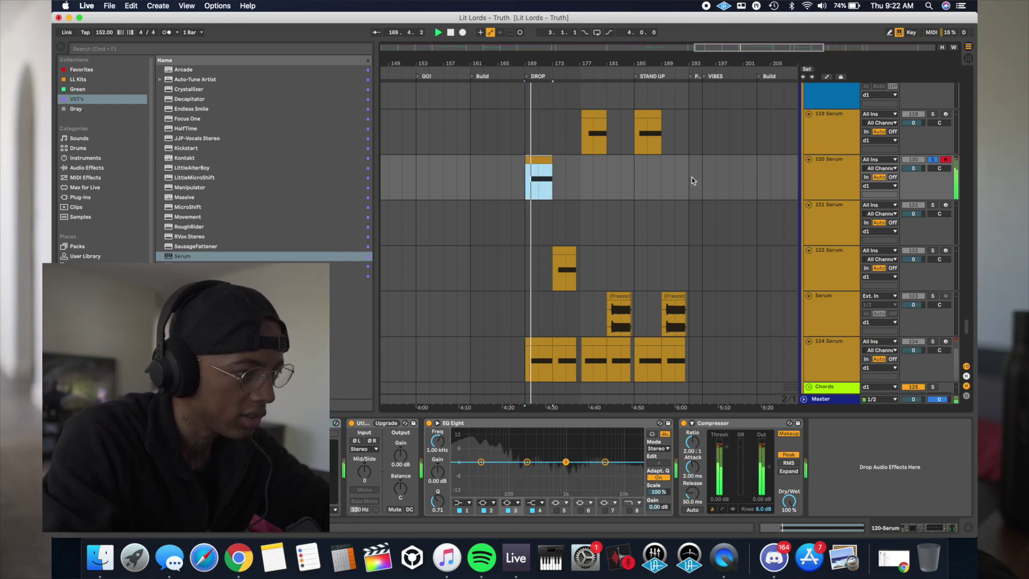
pyautogui.press('space')
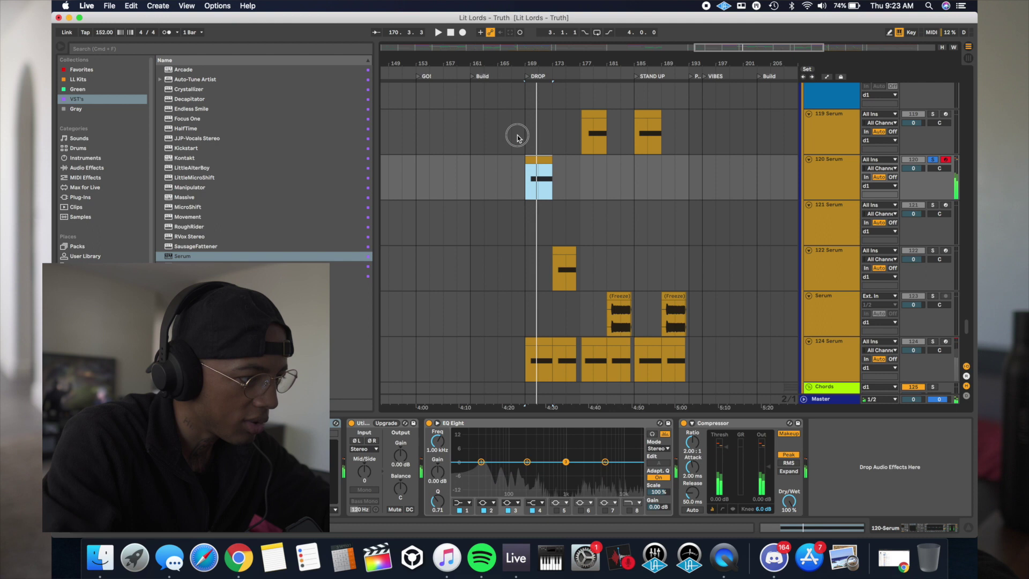
# Step: Copy the EQ Eight from 119 Serum to 120 Serum and deactivate the flat EQ Eight already there
pyautogui.click(513, 134)
pyautogui.click(500, 424)
pyautogui.press('super+c')
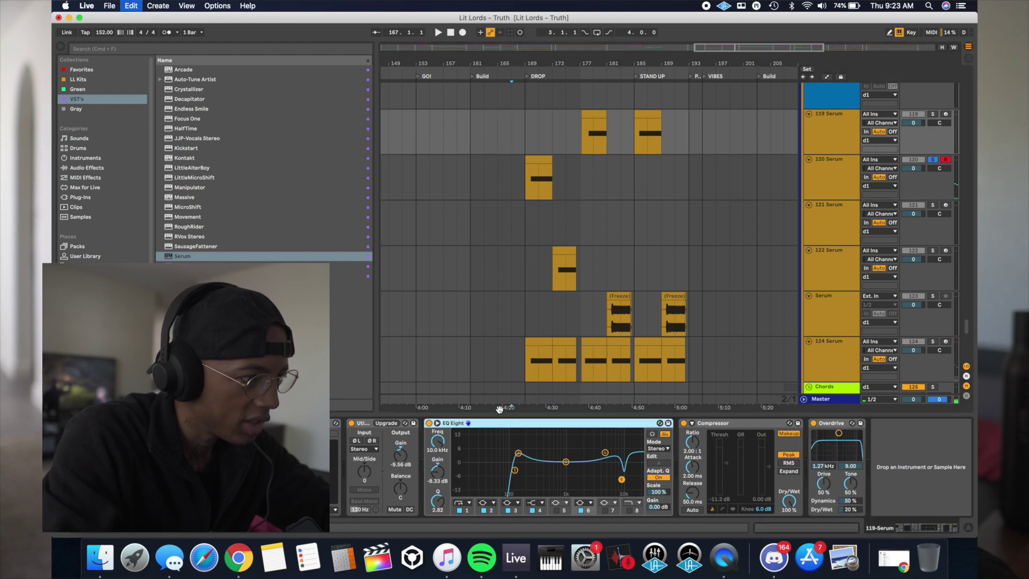
pyautogui.click(525, 184)
pyautogui.click(512, 425)
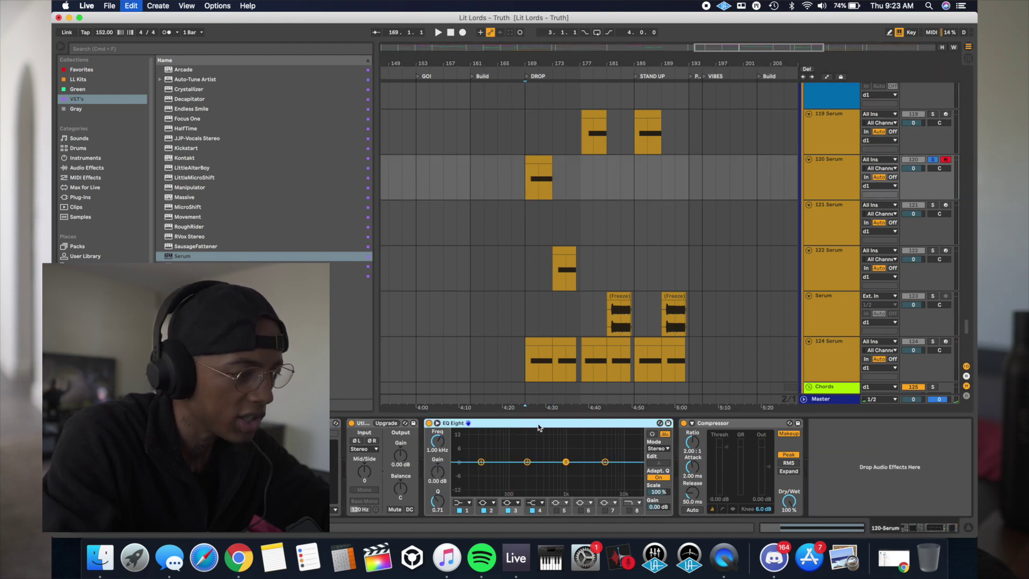
pyautogui.press('super+v')
pyautogui.click(684, 423)
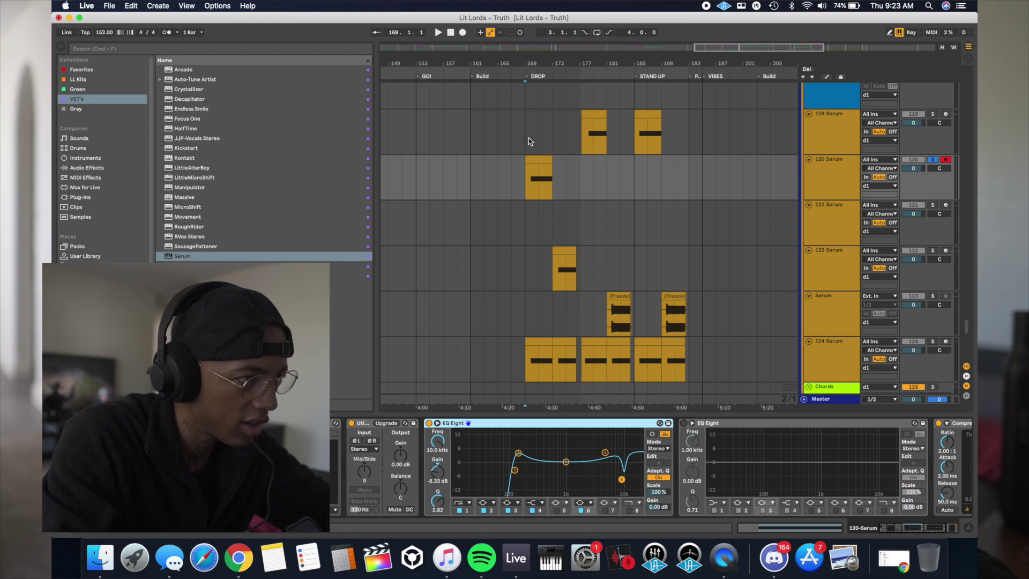
# Step: Copy the Overdrive from 119 Serum to the end of the 120 Serum device chain
pyautogui.click(528, 142)
pyautogui.click(832, 425)
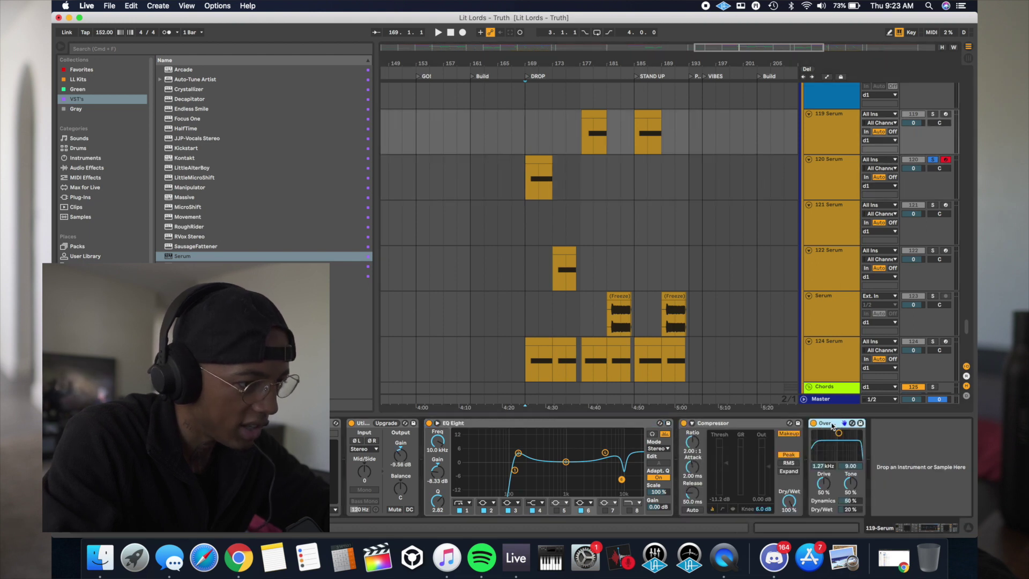
pyautogui.click(830, 177)
pyautogui.hscroll(3, 849, 471)
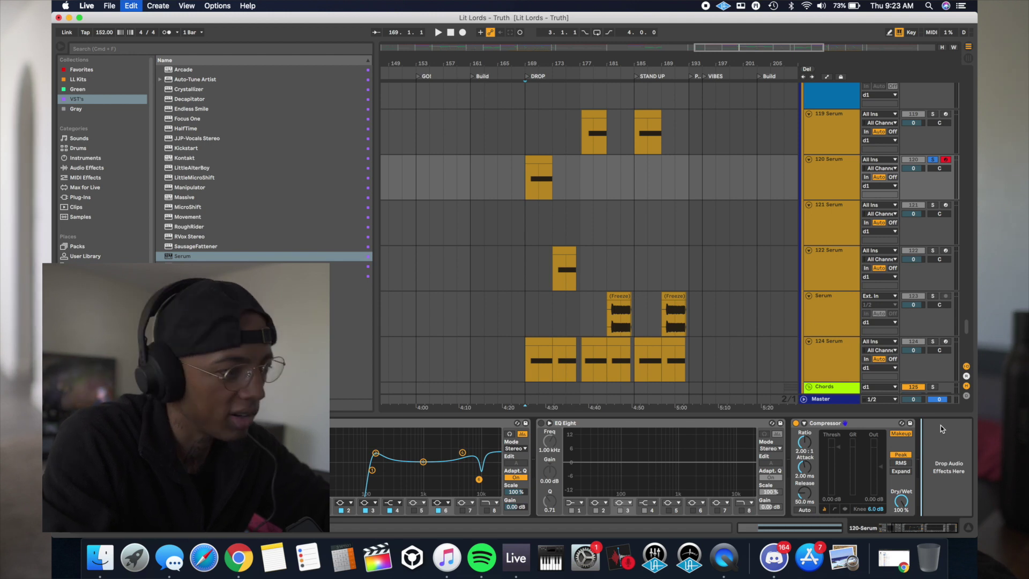
pyautogui.press('super+v')
# Step: Unsolo the 120 Serum track and play the drop with all tracks
pyautogui.click(932, 159)
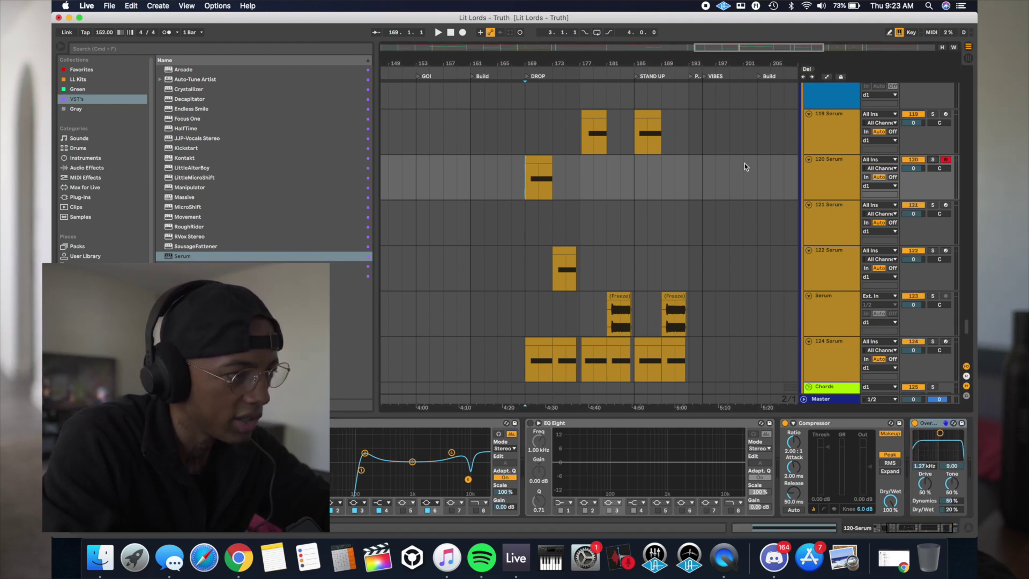
pyautogui.press('space')
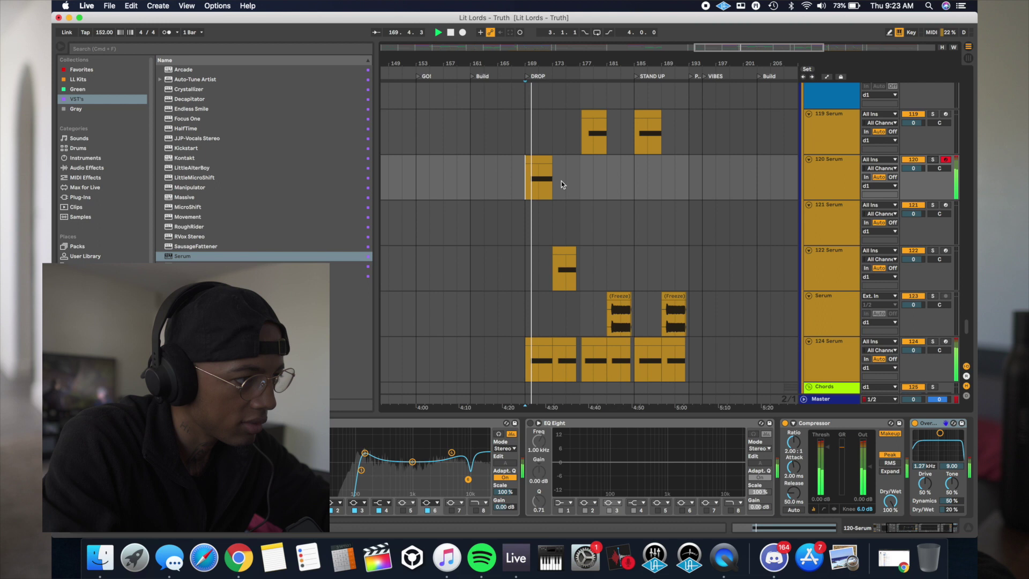